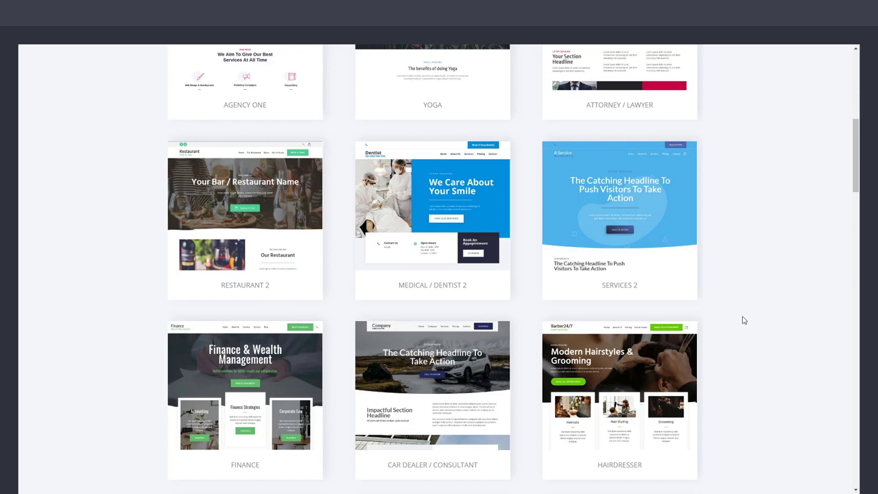
# Browse the website templates and look through the preview of the Business template
pyautogui.scroll(-4, 781, 305)
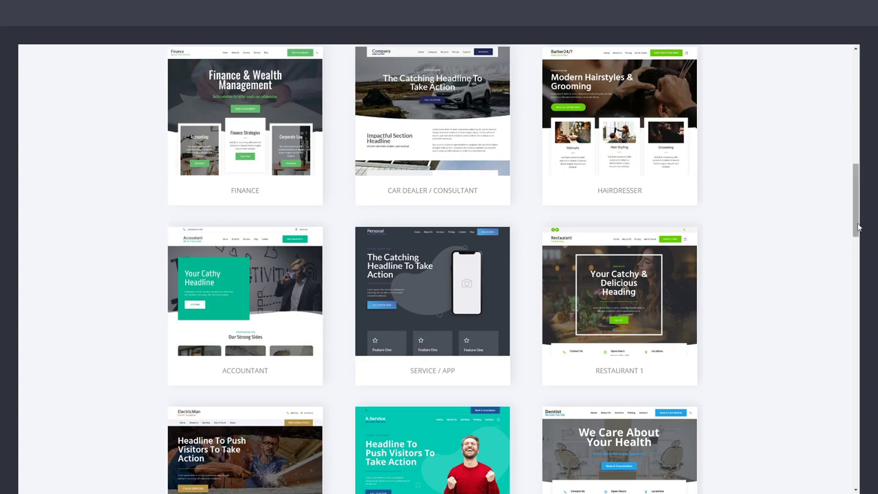
pyautogui.moveTo(857, 226); pyautogui.dragTo(847, 102)
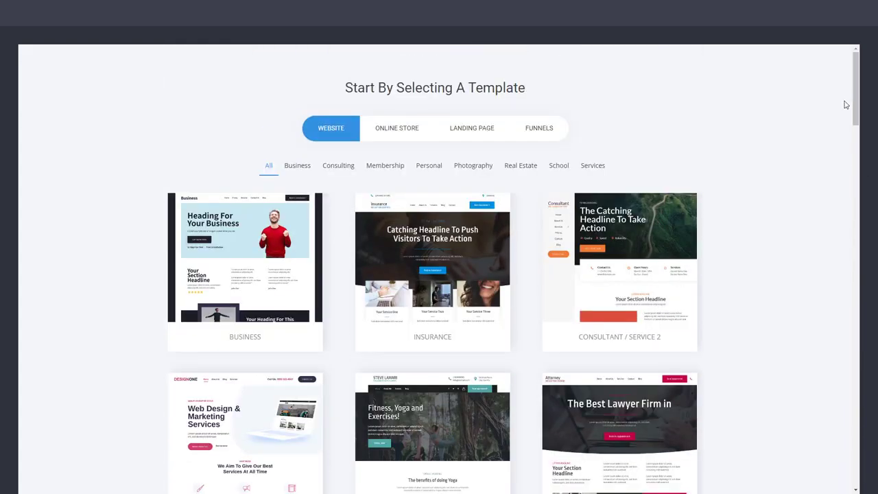
pyautogui.moveTo(231, 270)
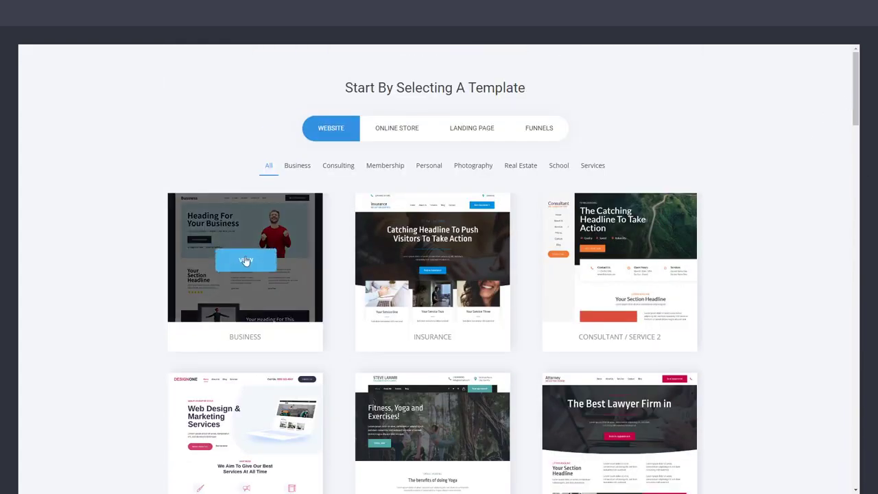
pyautogui.click(250, 268)
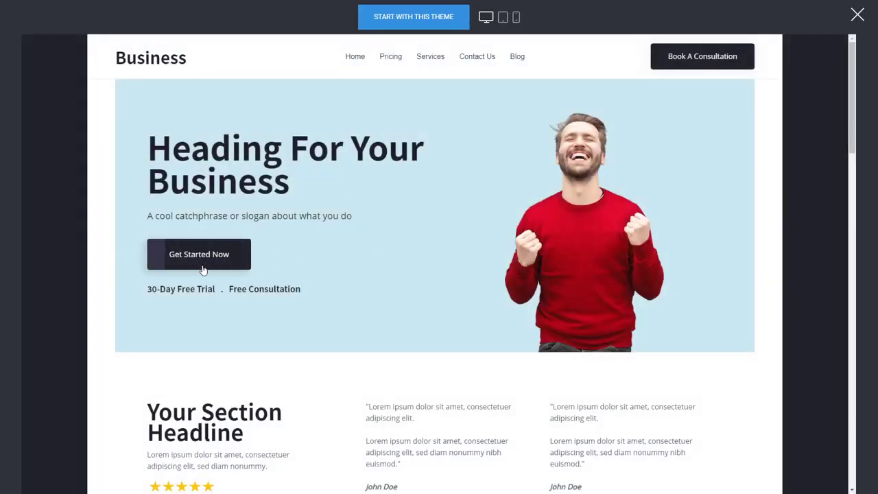
pyautogui.scroll(-5, 395, 272)
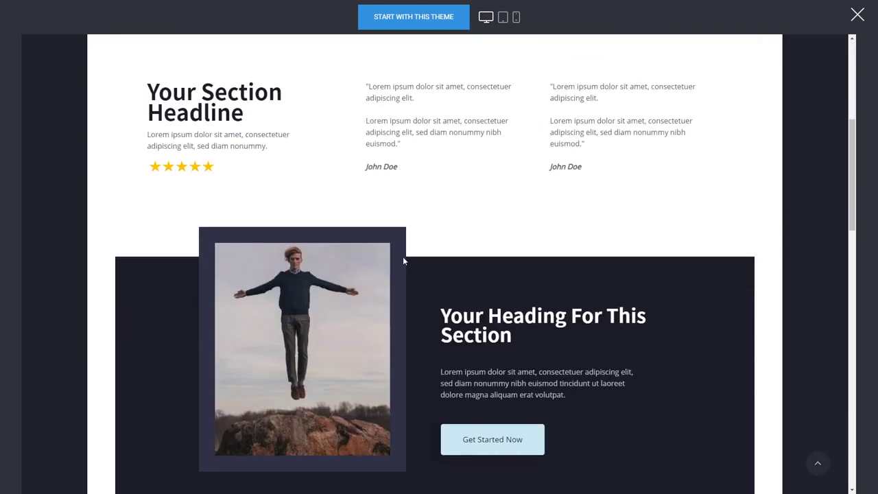
pyautogui.scroll(5, 539, 304)
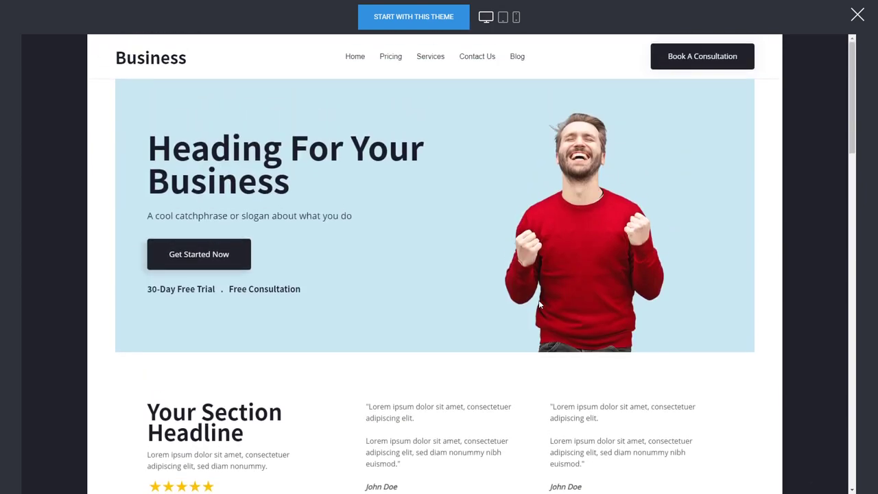
# Start a new website from the Business theme, giving it the title "s"
pyautogui.click(414, 25)
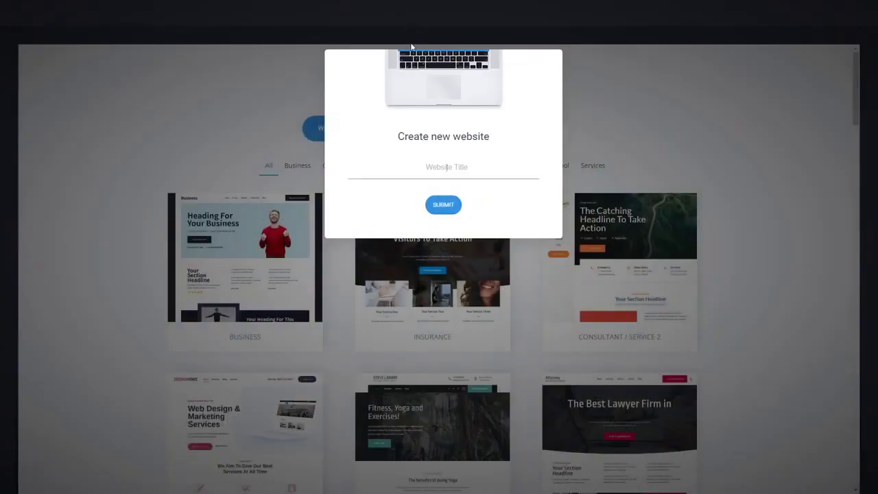
pyautogui.write('s')
pyautogui.click(449, 205)
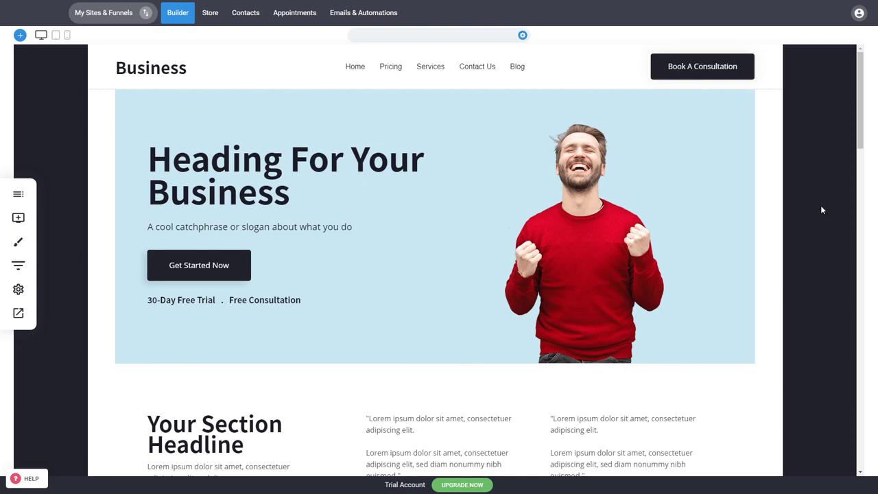
# Change the spacing above the hero section's Get Started Now button to 31 px
pyautogui.click(176, 13)
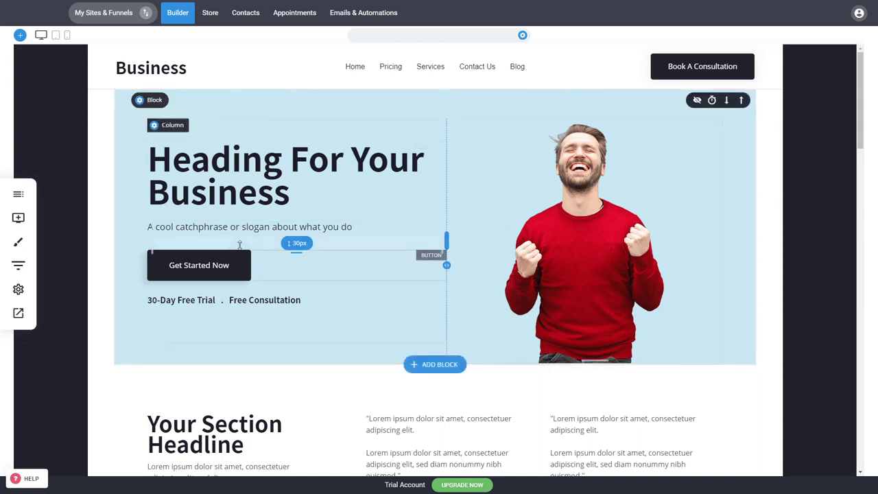
pyautogui.moveTo(240, 245)
pyautogui.mouseDown()
pyautogui.moveTo(244, 290)
pyautogui.moveTo(251, 245)
pyautogui.mouseUp()
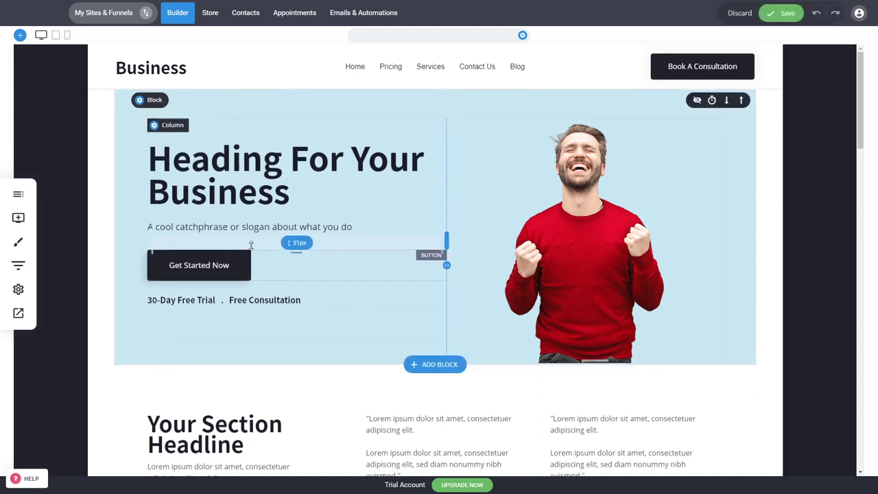
pyautogui.click(272, 178)
pyautogui.click(807, 218)
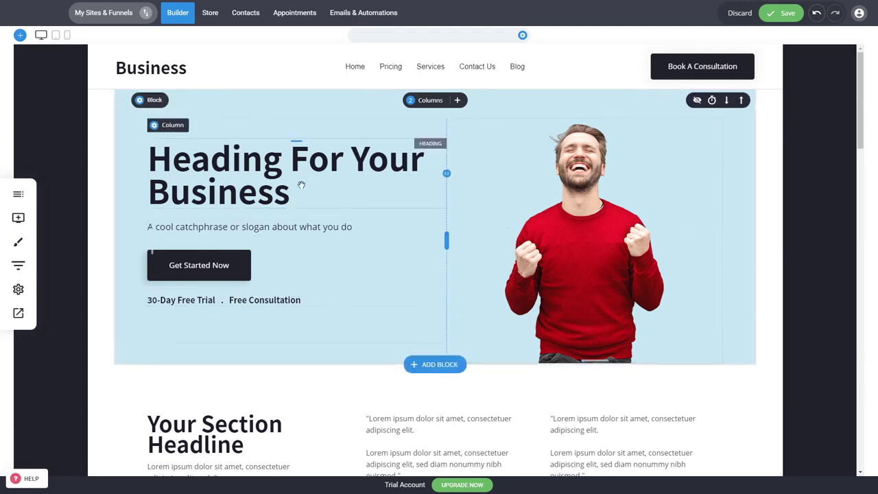
# Activate the online store, discarding the unsaved page changes, and open its product list
pyautogui.click(209, 20)
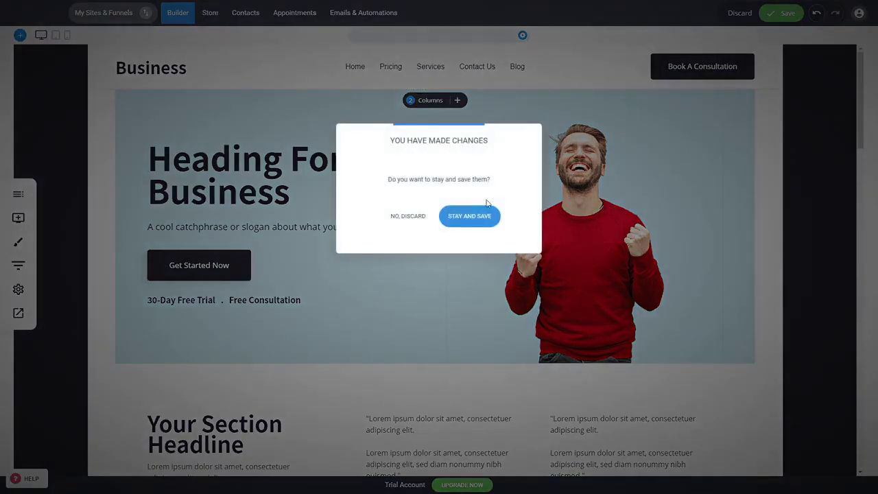
pyautogui.click(417, 218)
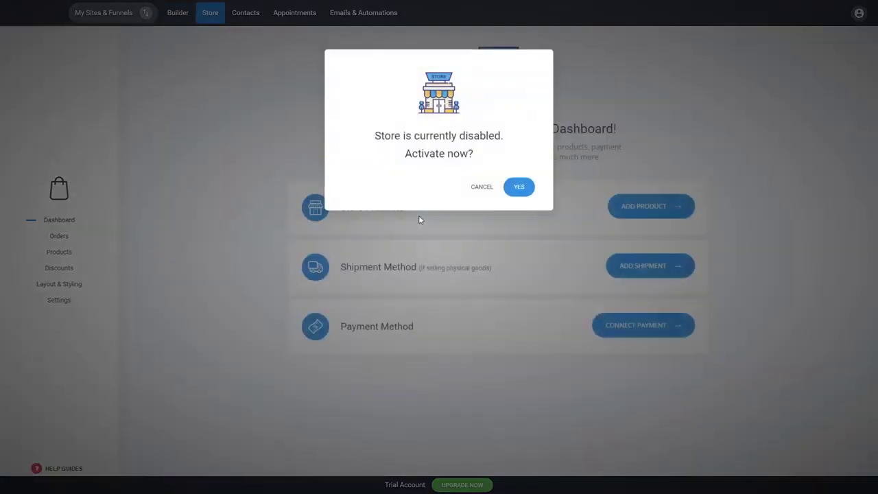
pyautogui.click(511, 194)
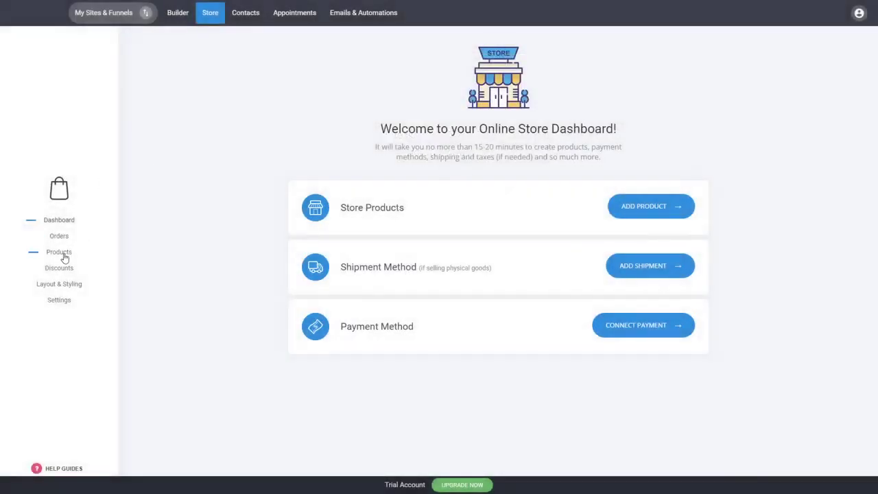
pyautogui.click(64, 256)
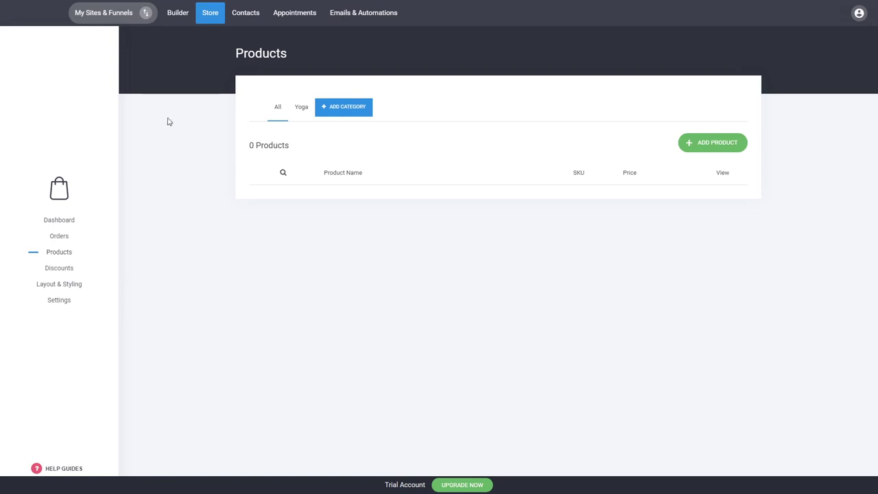
# Look over the contacts, appointments and email marketing sections, including the availability settings of the Test Event booking
pyautogui.click(250, 20)
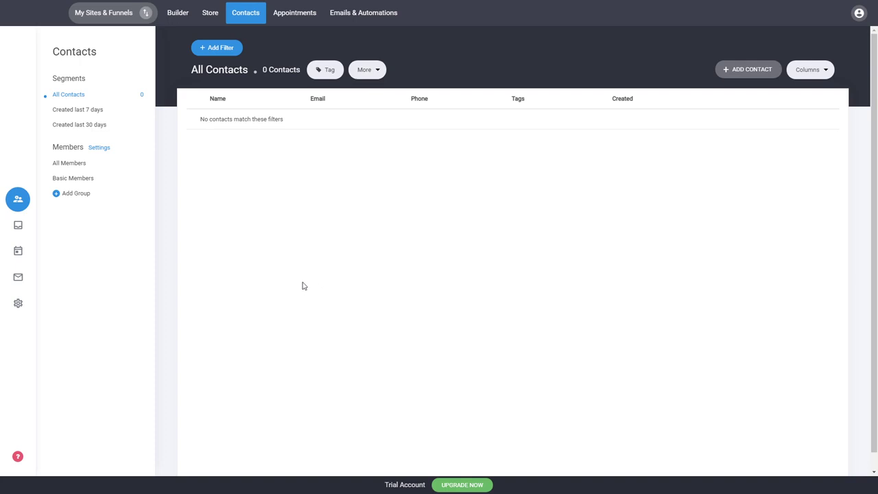
pyautogui.click(308, 20)
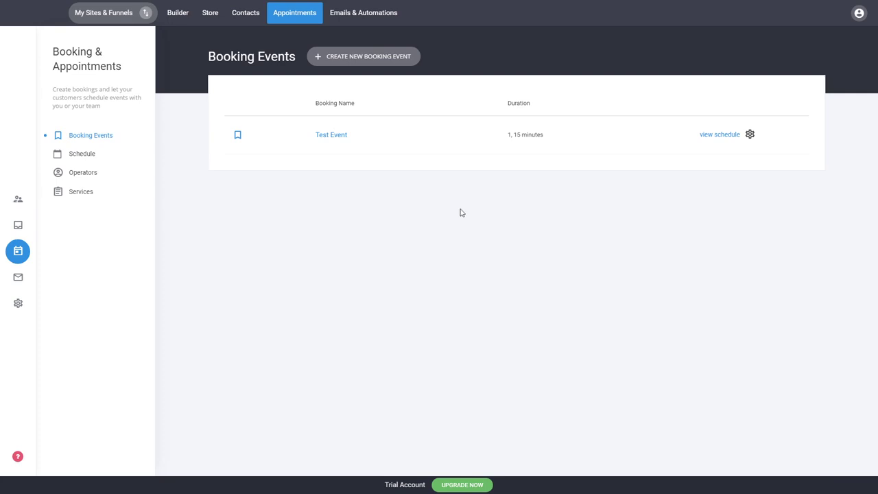
pyautogui.click(344, 139)
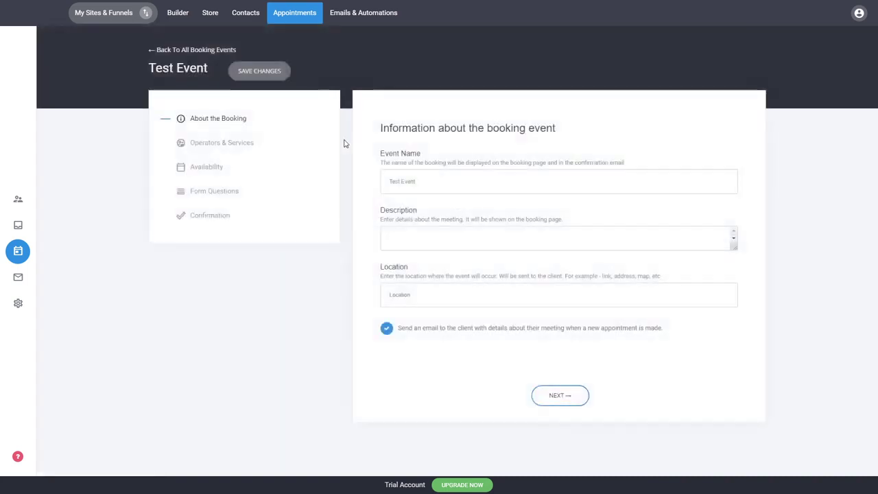
pyautogui.click(215, 169)
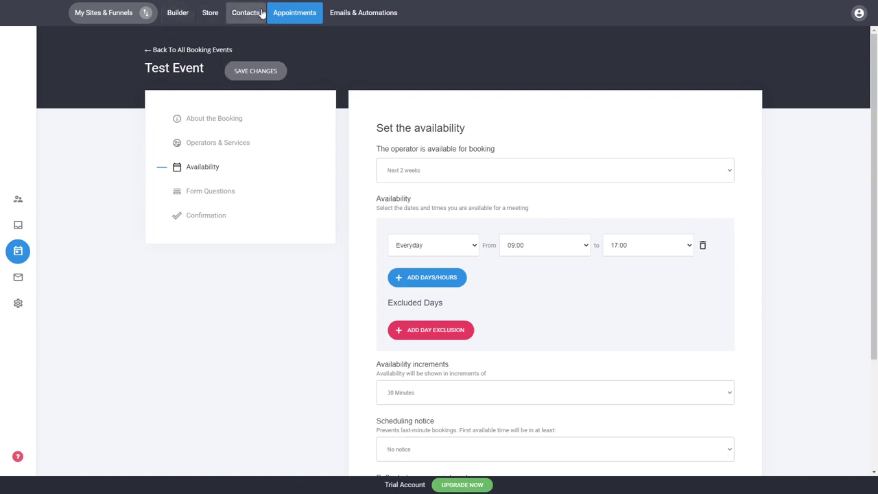
pyautogui.click(364, 21)
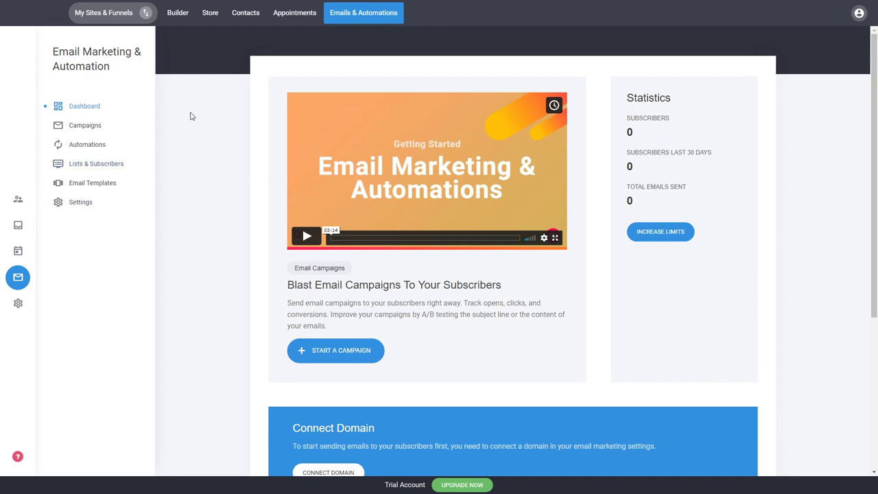
# Return to the website builder and inspect the hero section's catchphrase and Get Started Now button
pyautogui.click(178, 12)
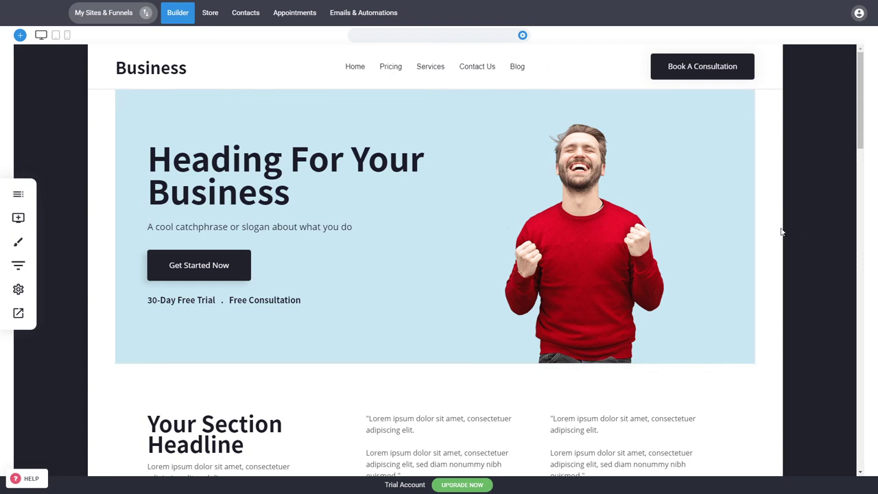
pyautogui.moveTo(233, 215)
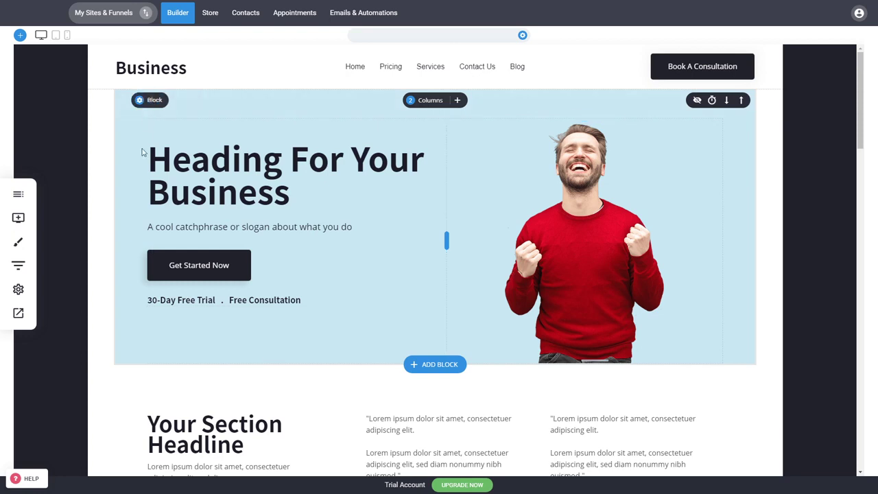
pyautogui.click(219, 227)
pyautogui.click(211, 269)
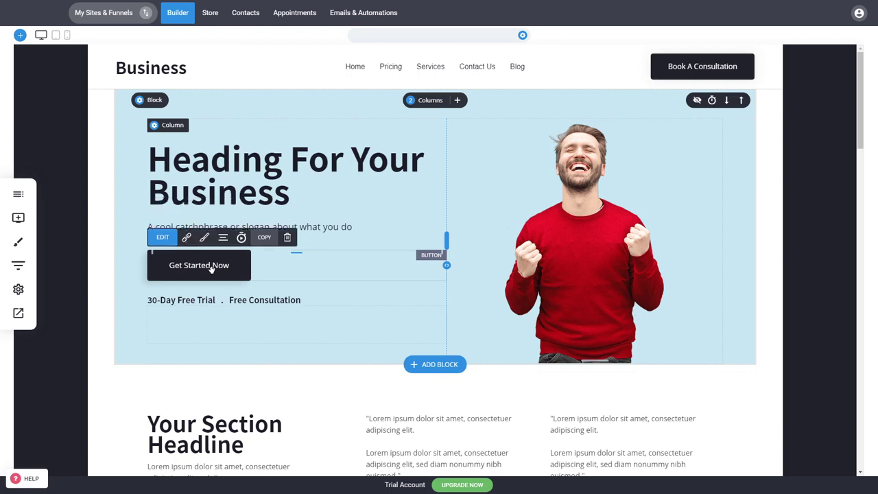
# Add the trial text "das da" after the hero heading "Heading For Your Business" and delete it again
pyautogui.click(230, 183)
pyautogui.tripleClick(231, 183)
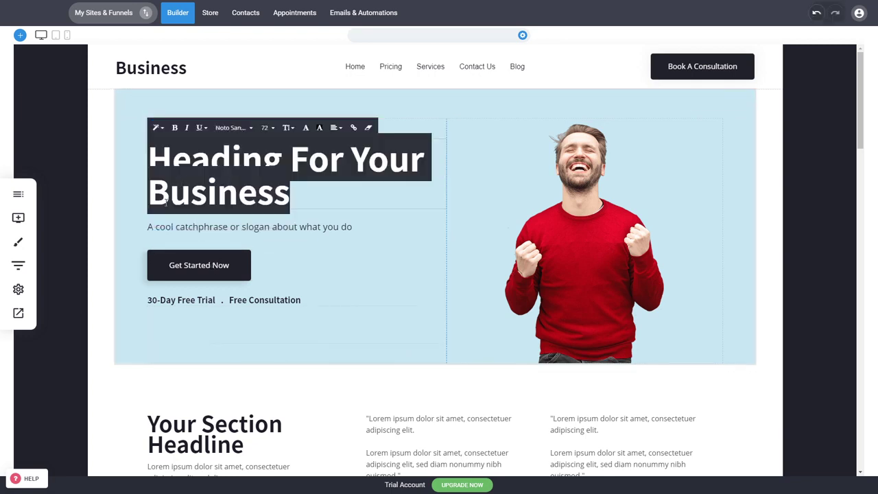
pyautogui.click(288, 199)
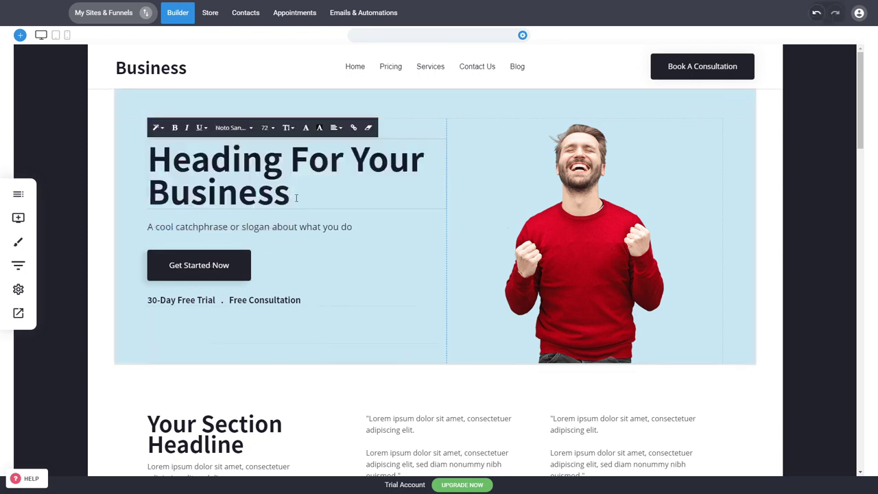
pyautogui.write('дасда')
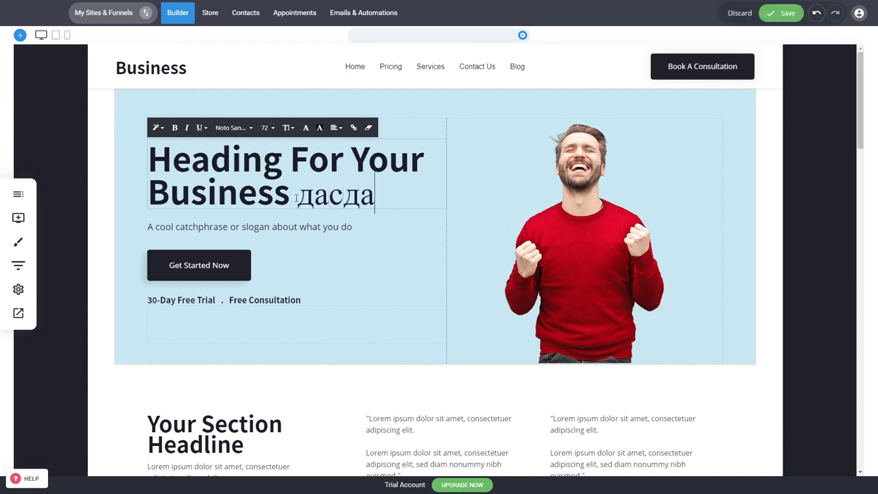
pyautogui.press('BackSpace')
pyautogui.press('BackSpace')
pyautogui.press('BackSpace')
pyautogui.press('BackSpace')
pyautogui.press('BackSpace')
pyautogui.write('das da')
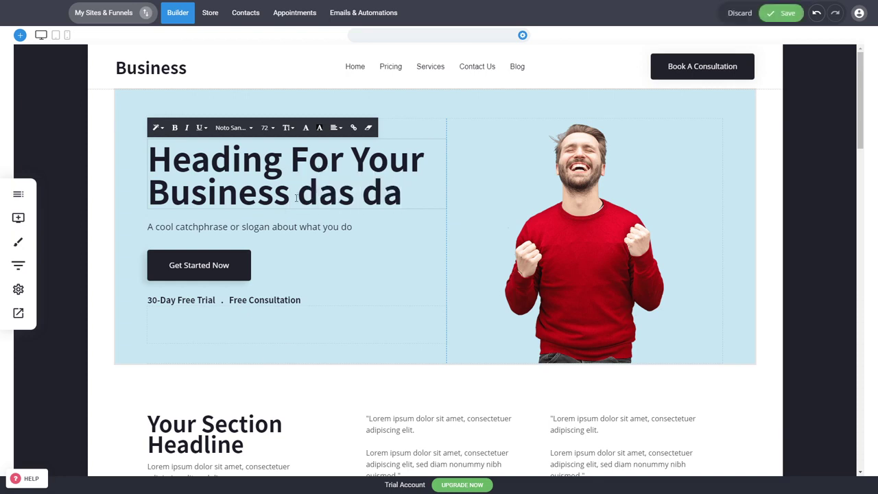
pyautogui.hotkey('ctrl', 'shift', 'Left')
pyautogui.hotkey('ctrl', 'shift', 'Left')
pyautogui.press('BackSpace')
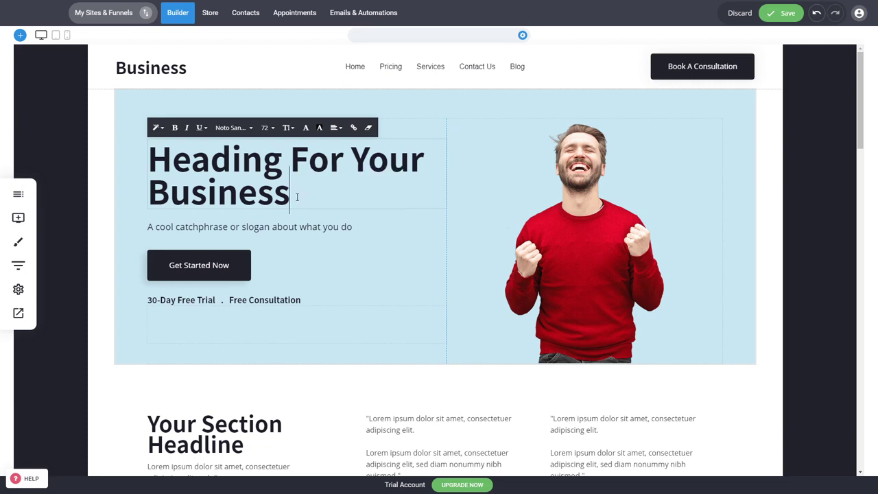
# Try font size 28 on the whole hero heading and settle on size 66
pyautogui.hotkey('ctrl', 'shift', 'Left')
pyautogui.hotkey('ctrl', 'shift', 'Left')
pyautogui.hotkey('ctrl', 'shift', 'Left')
pyautogui.hotkey('ctrl', 'shift', 'Left')
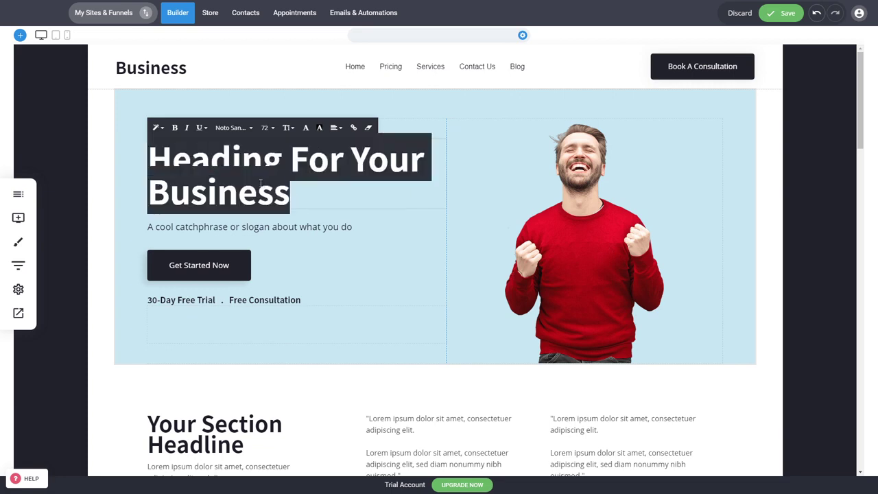
pyautogui.click(264, 132)
pyautogui.click(308, 194)
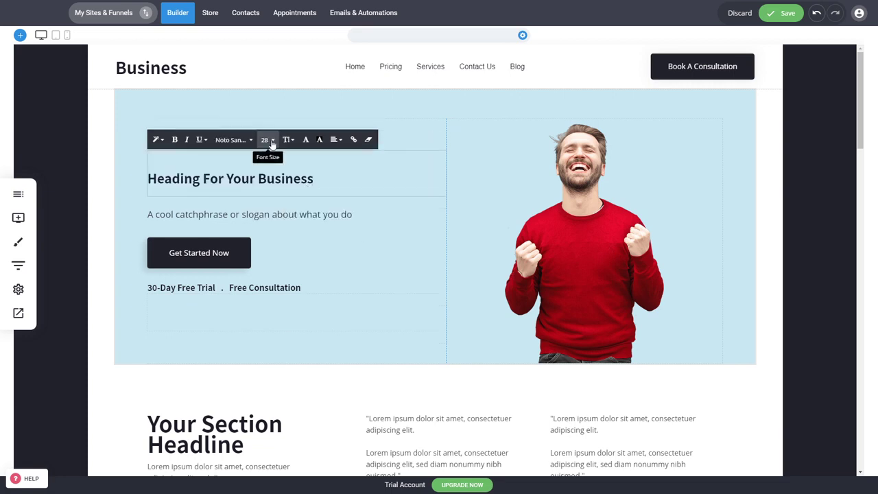
pyautogui.click(270, 140)
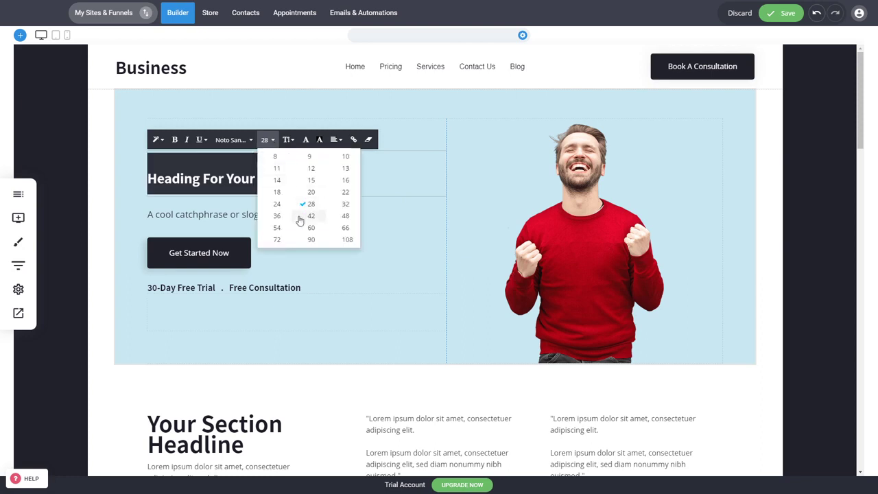
pyautogui.click(340, 232)
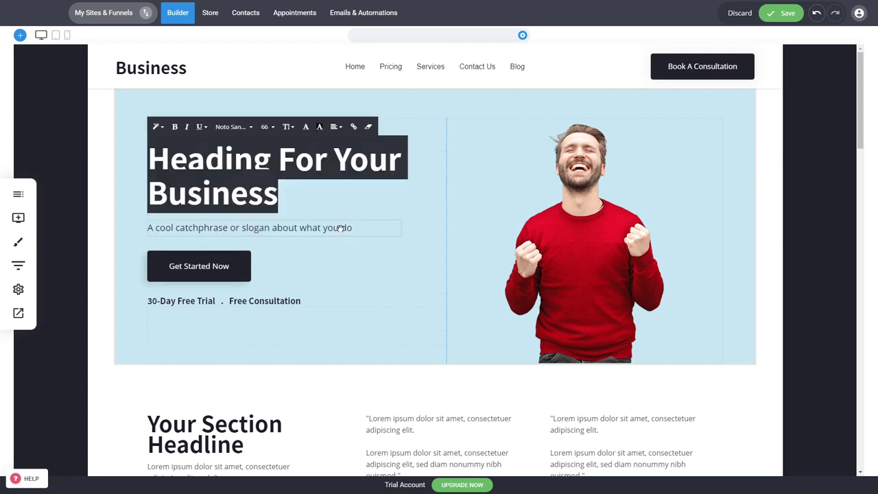
pyautogui.click(793, 199)
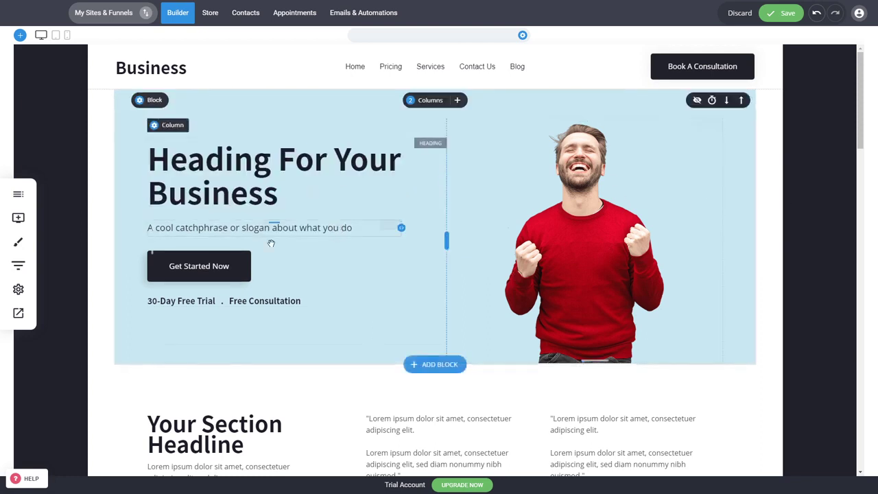
# Look over the text and link settings of the hero's Get Started Now button
pyautogui.click(239, 272)
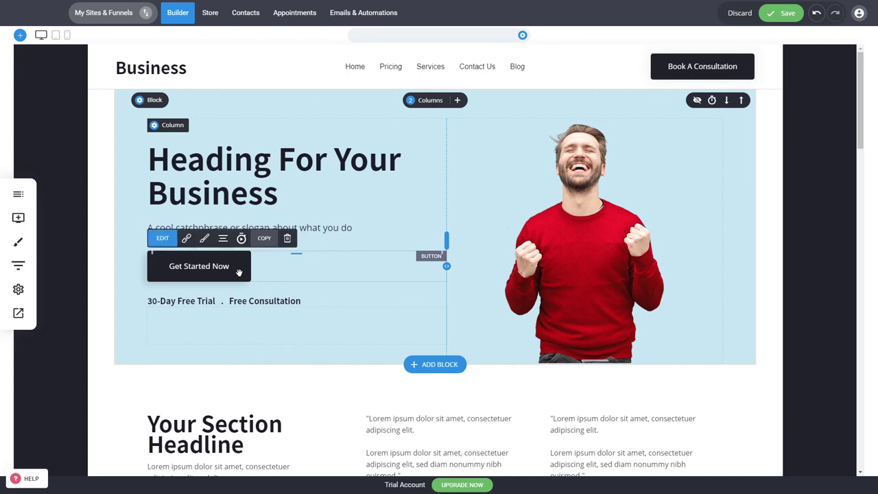
pyautogui.click(165, 240)
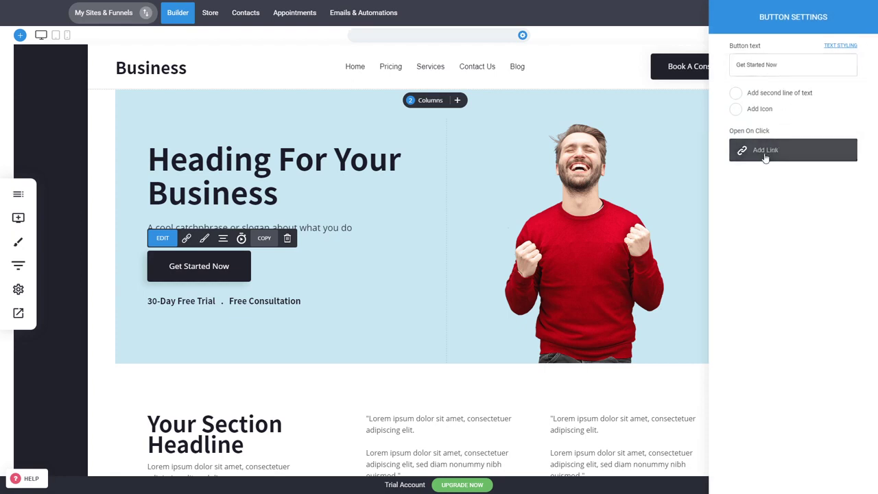
pyautogui.click(193, 261)
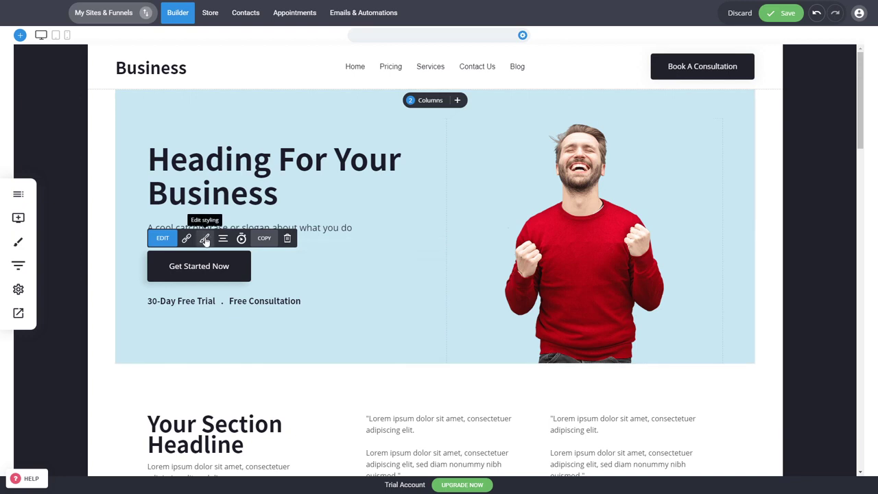
# Change the Get Started Now button's color to blue #2C2CB1
pyautogui.click(205, 238)
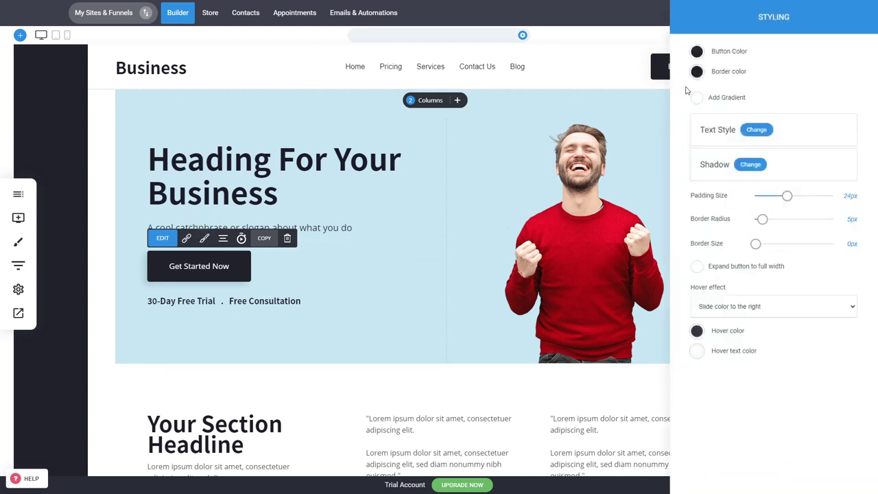
pyautogui.click(696, 51)
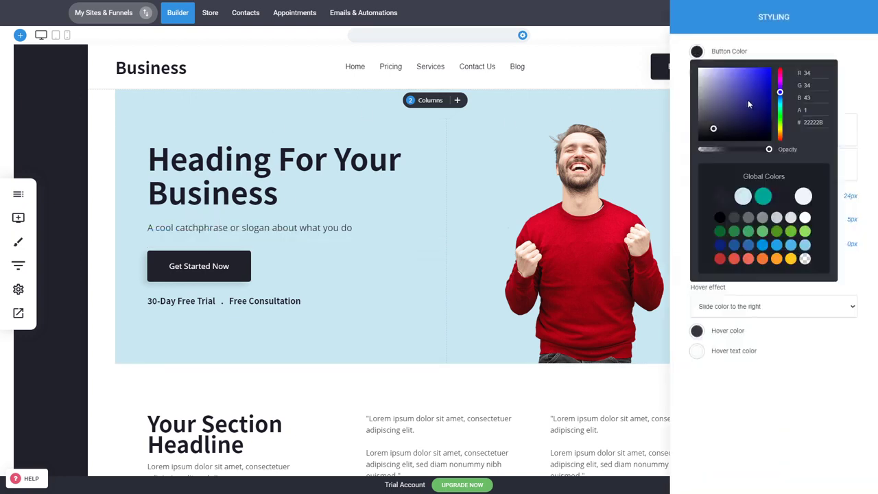
pyautogui.moveTo(738, 105); pyautogui.dragTo(752, 90)
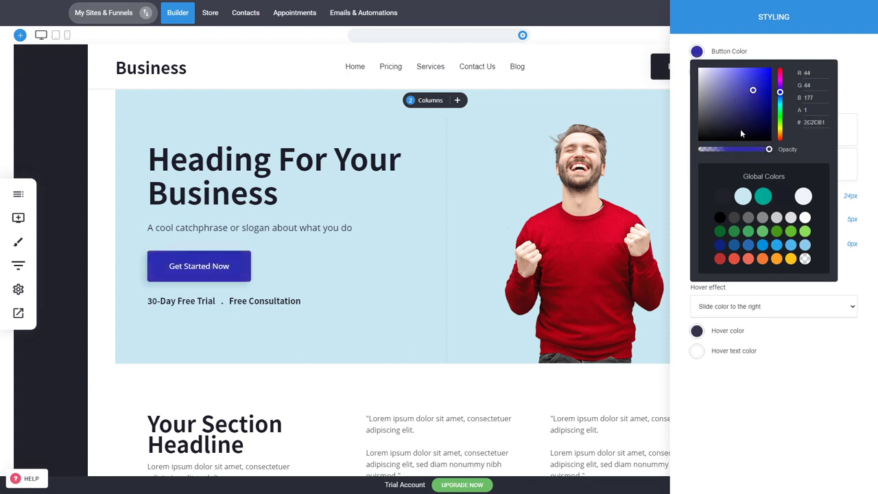
pyautogui.click(683, 194)
# Set the Get Started Now button's padding size to 30px and its border radius to 44px
pyautogui.moveTo(787, 195); pyautogui.dragTo(794, 195)
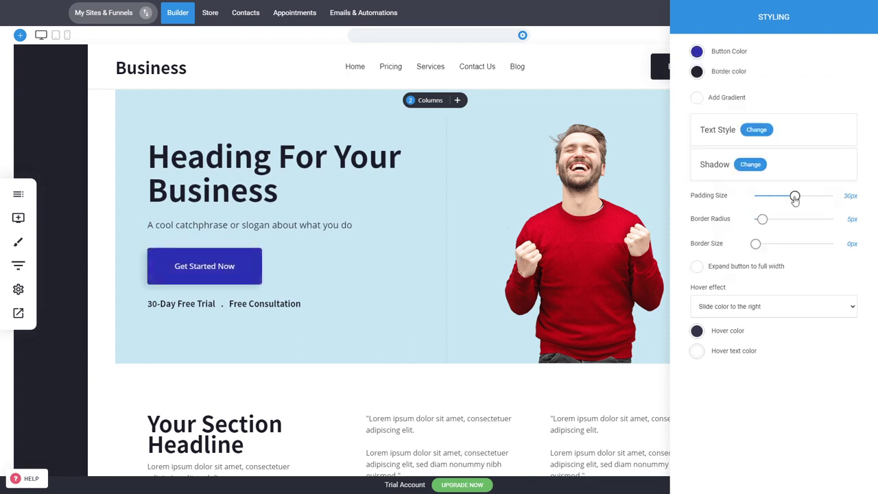
pyautogui.moveTo(764, 222); pyautogui.dragTo(811, 223)
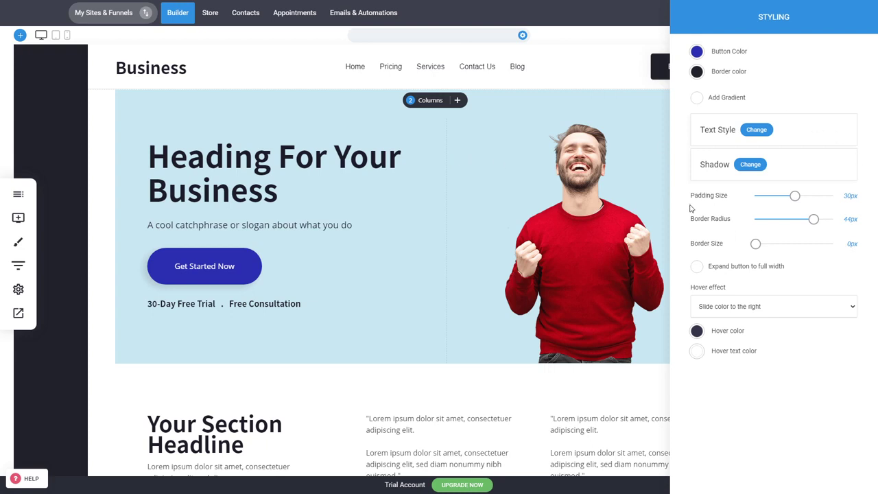
pyautogui.click(517, 207)
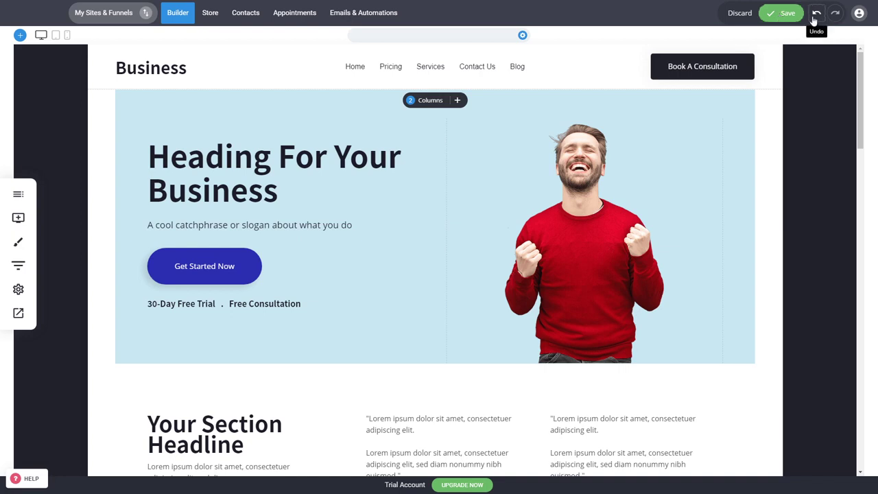
# Discard all unsaved page changes and widen the hero's text column slightly
pyautogui.click(740, 13)
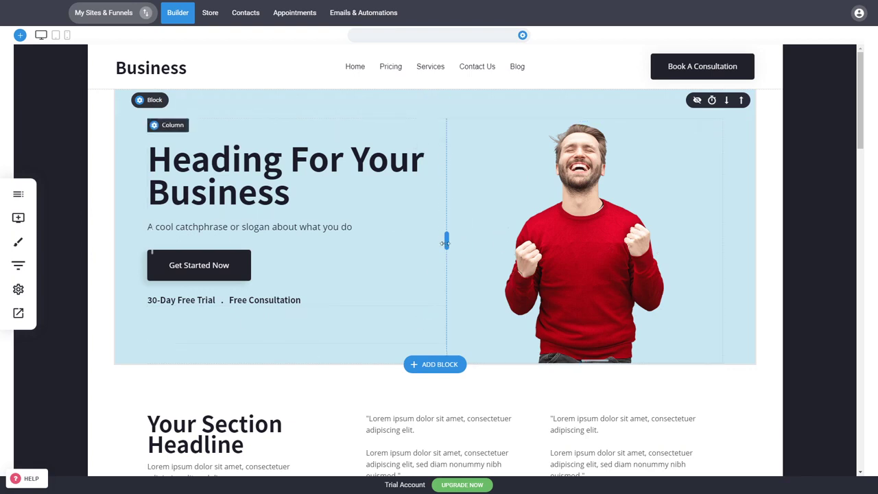
pyautogui.moveTo(444, 242)
pyautogui.mouseDown()
pyautogui.moveTo(469, 231)
pyautogui.moveTo(509, 248)
pyautogui.moveTo(468, 232)
pyautogui.moveTo(436, 242)
pyautogui.moveTo(450, 239)
pyautogui.mouseUp()
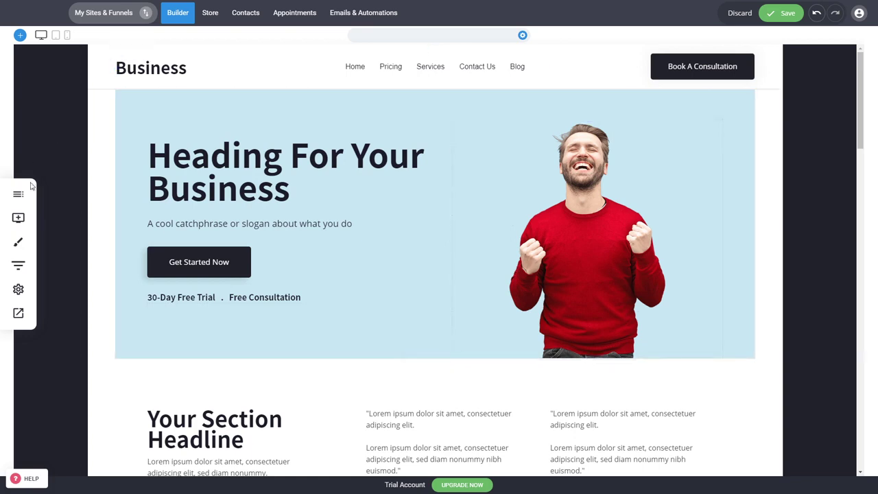
# Place a new button widget below the "Your Section Headline" heading and undo the addition
pyautogui.click(19, 217)
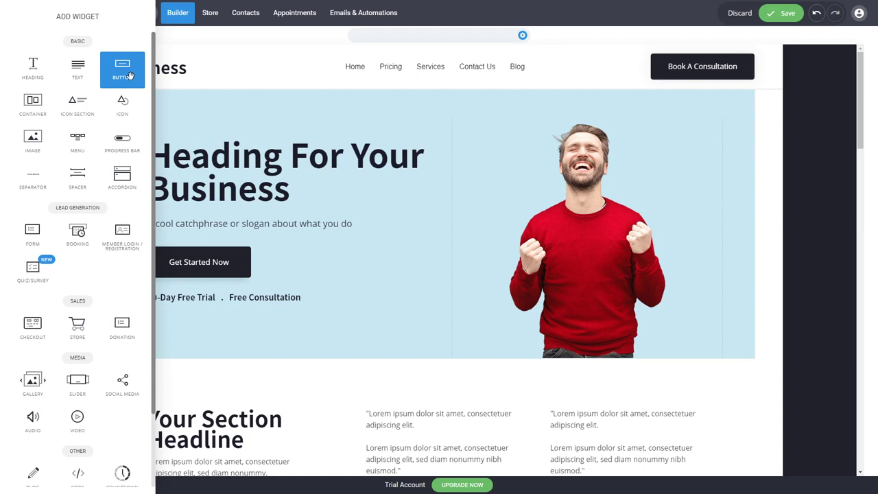
pyautogui.moveTo(129, 75); pyautogui.dragTo(230, 446)
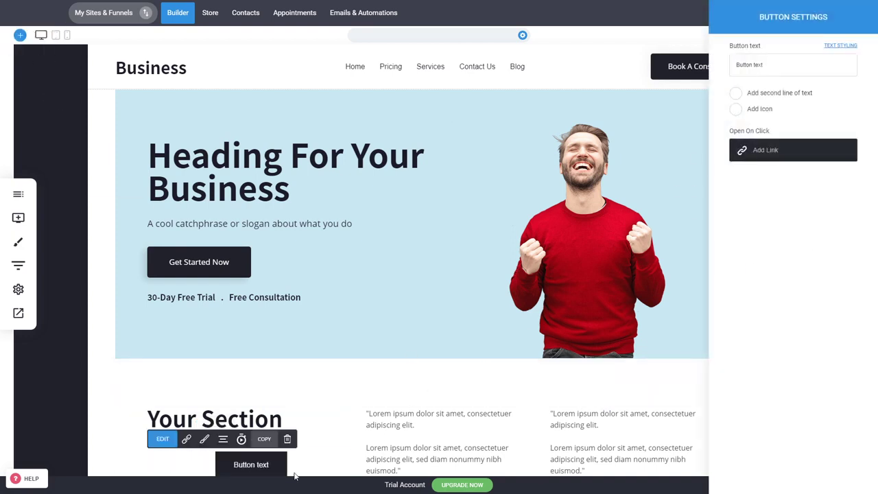
pyautogui.click(344, 435)
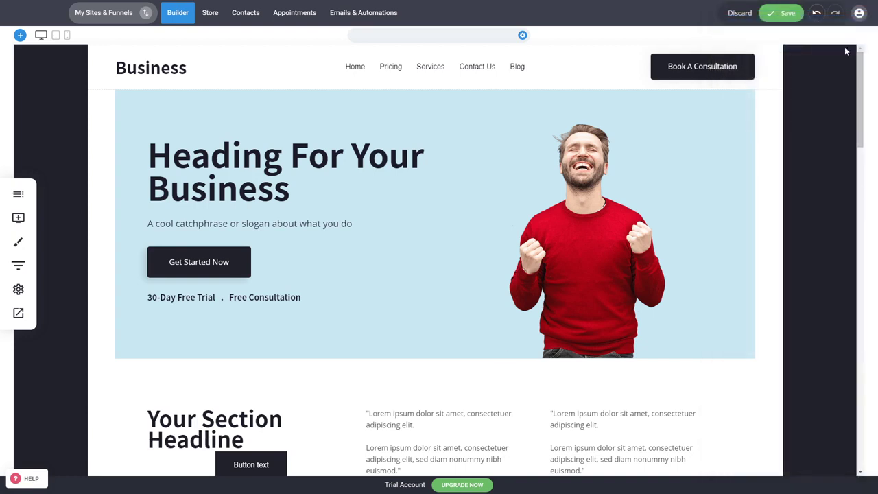
pyautogui.click(817, 13)
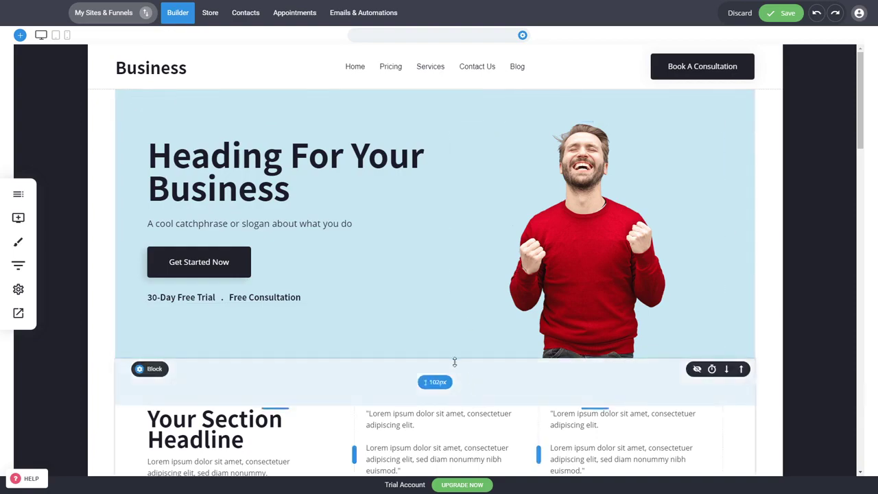
# Insert the Hero category block with the "Thanks!" card photo and company logo row directly below the current hero
pyautogui.click(447, 365)
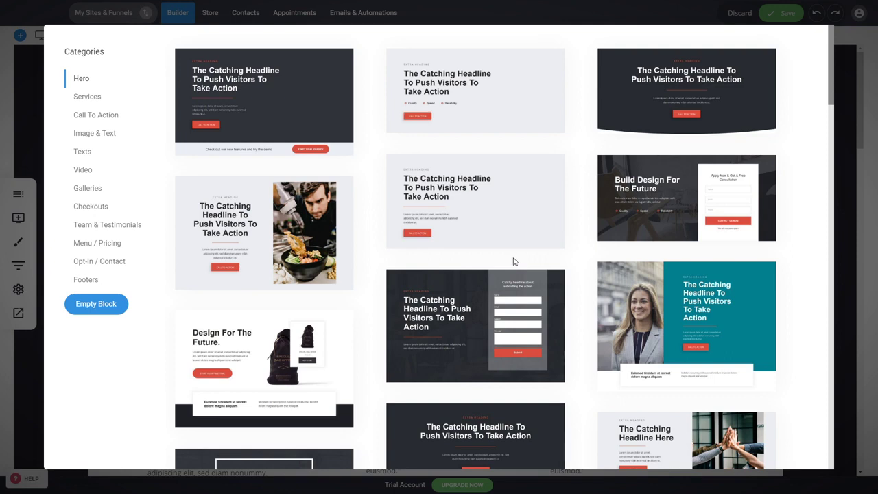
pyautogui.click(24, 355)
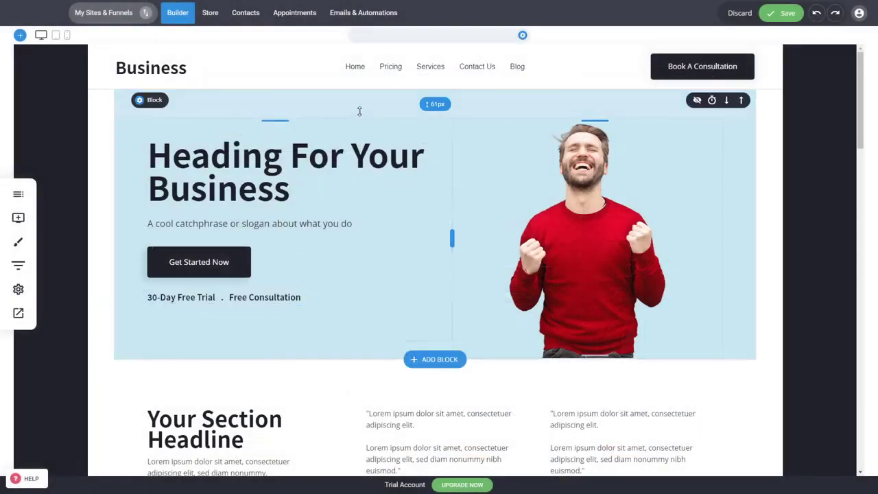
pyautogui.click(449, 362)
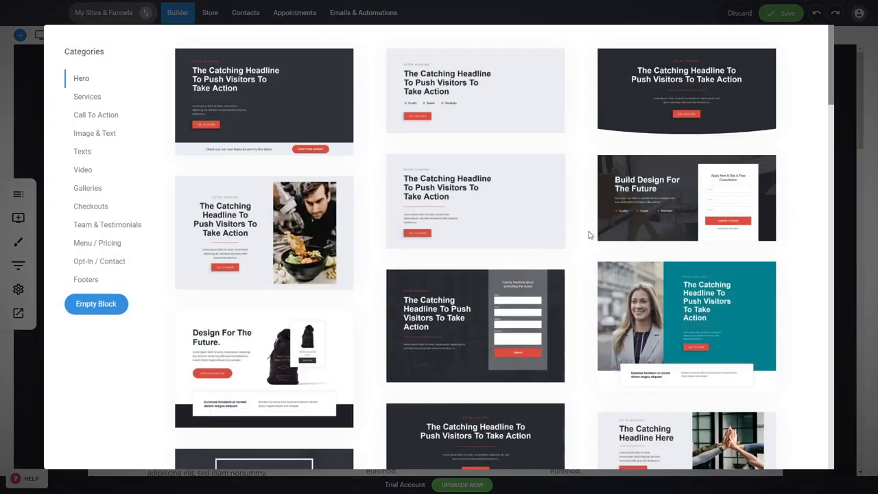
pyautogui.scroll(-7, 590, 233)
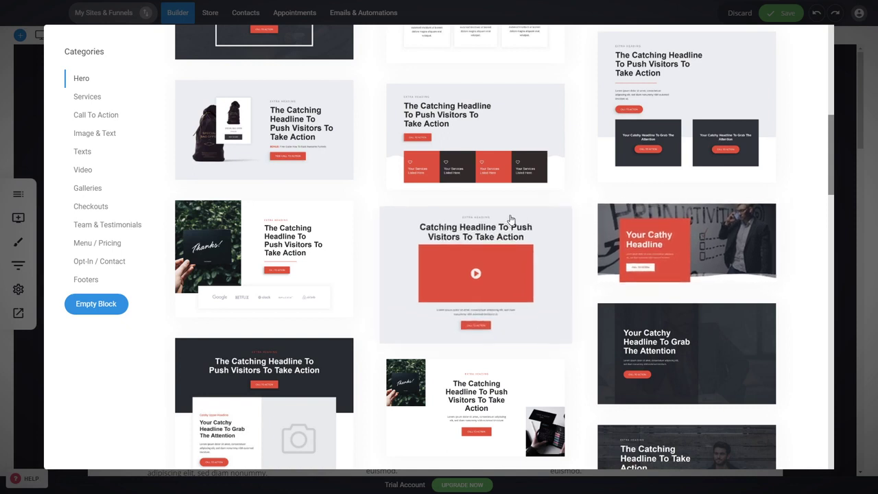
pyautogui.click(261, 257)
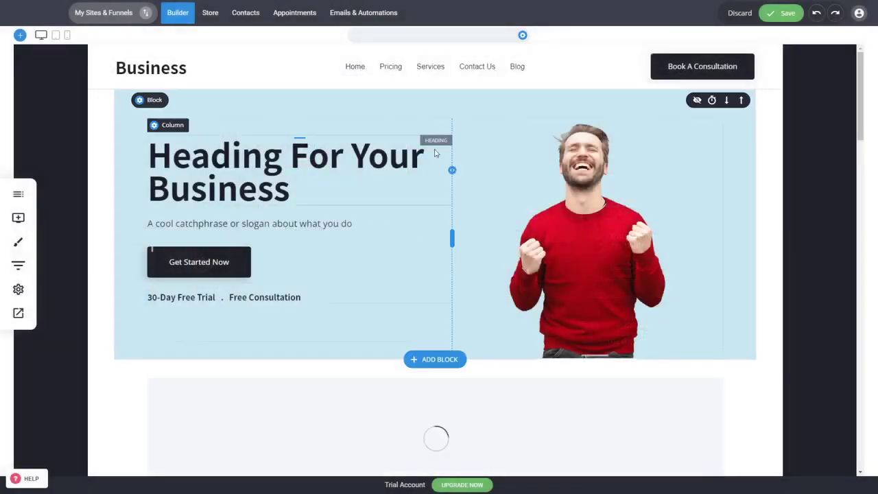
# Widen the new block's headline column to 39% and check the background settings of its photo column
pyautogui.scroll(-5, 521, 206)
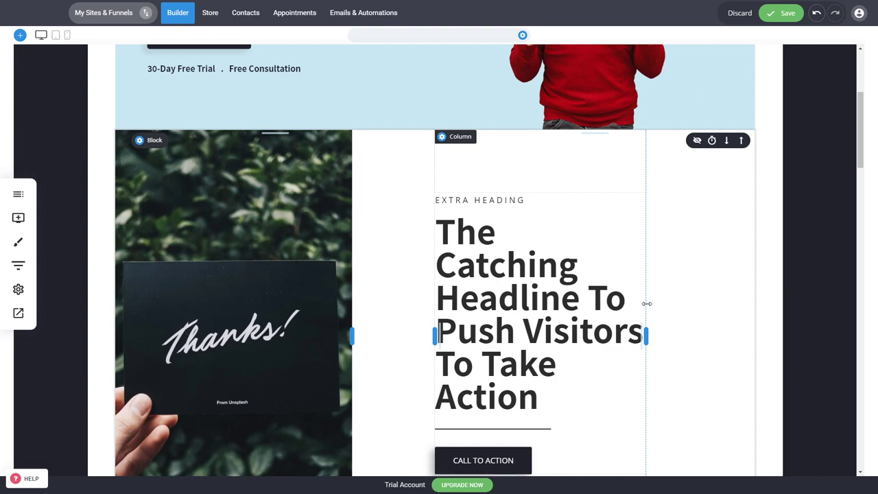
pyautogui.moveTo(647, 304); pyautogui.dragTo(684, 303)
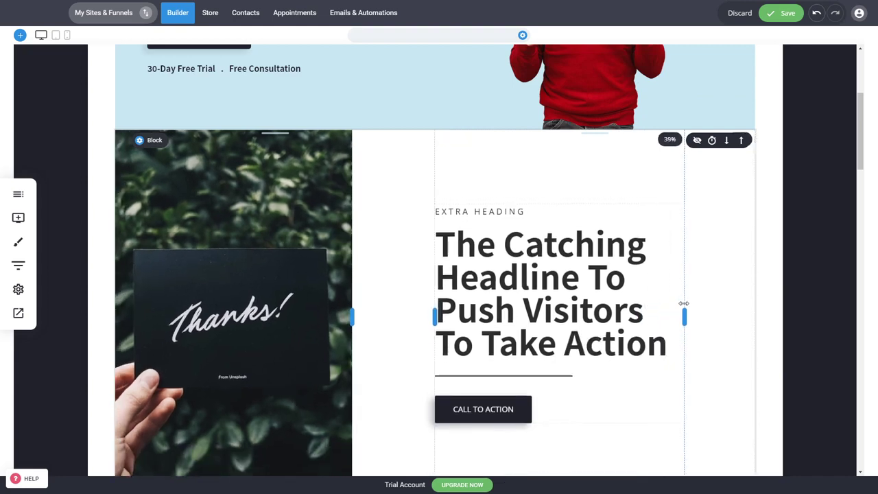
pyautogui.scroll(2, 351, 261)
pyautogui.scroll(-2, 343, 264)
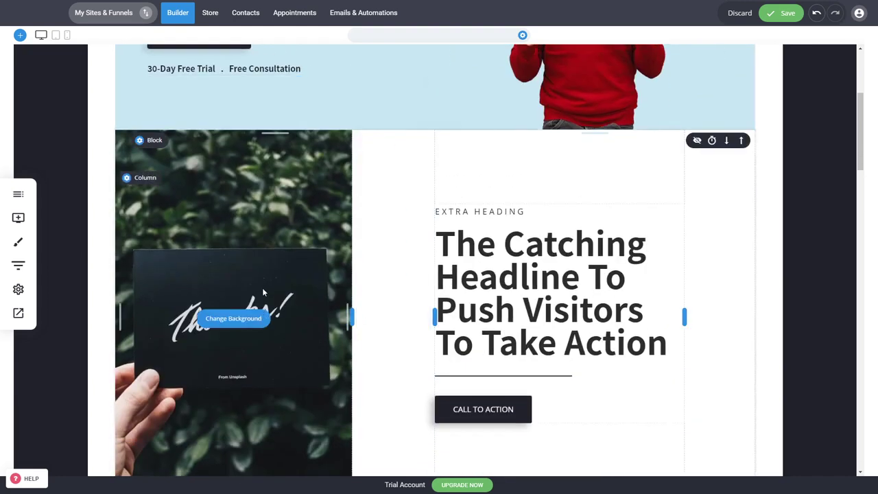
pyautogui.click(234, 319)
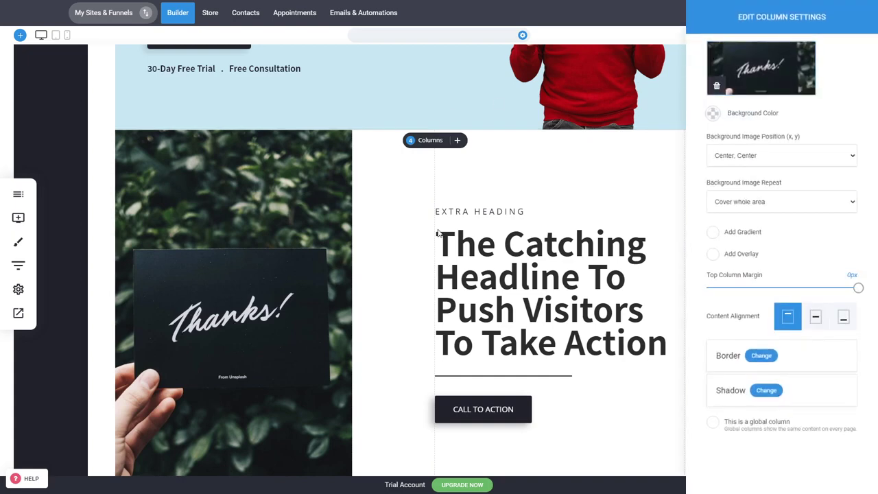
pyautogui.click(403, 245)
# Delete the original hero block headed "Heading For Your Business"
pyautogui.scroll(5, 400, 247)
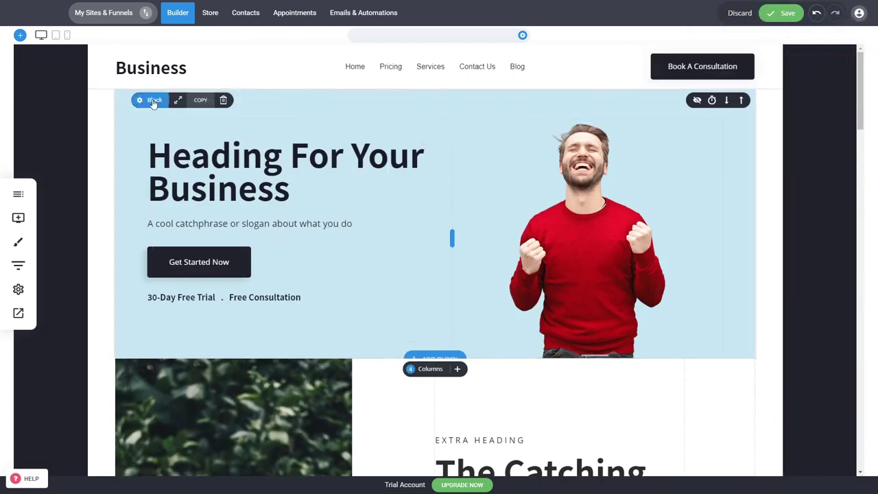
pyautogui.moveTo(146, 108)
pyautogui.click(223, 100)
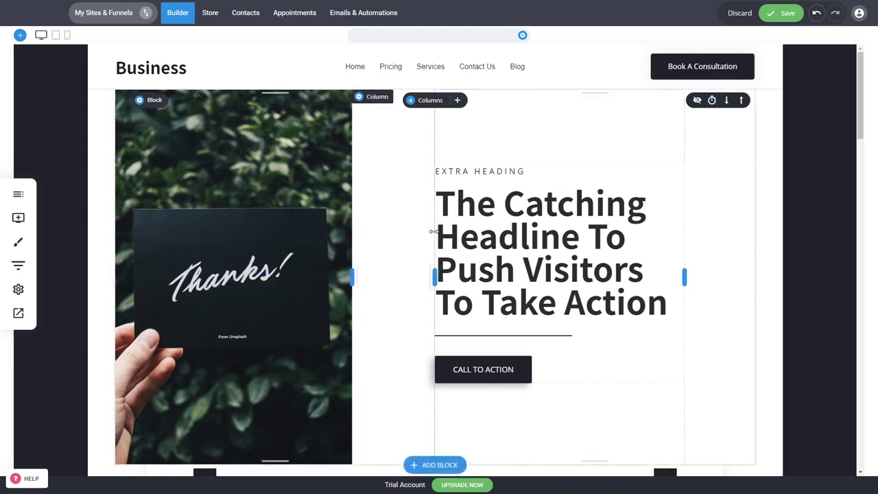
# Check the settings of the CALL TO ACTION button and widen the "Thanks!" photo column slightly
pyautogui.tripleClick(562, 233)
pyautogui.click(711, 246)
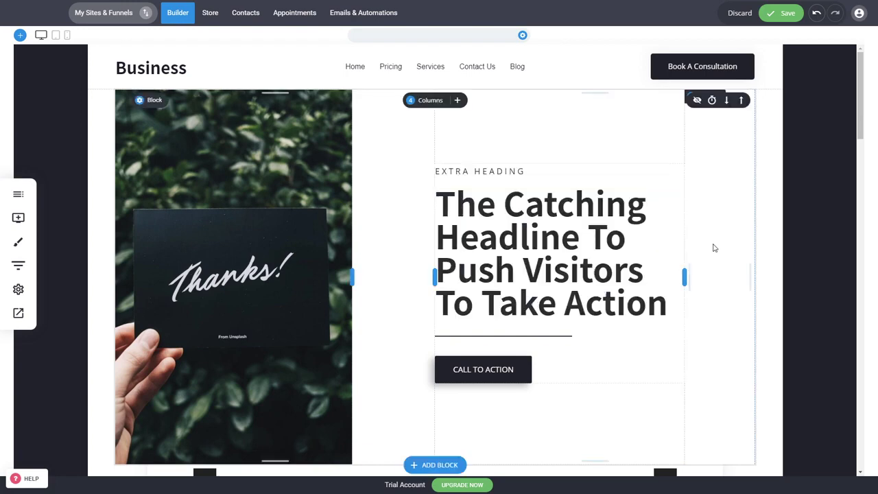
pyautogui.click(509, 368)
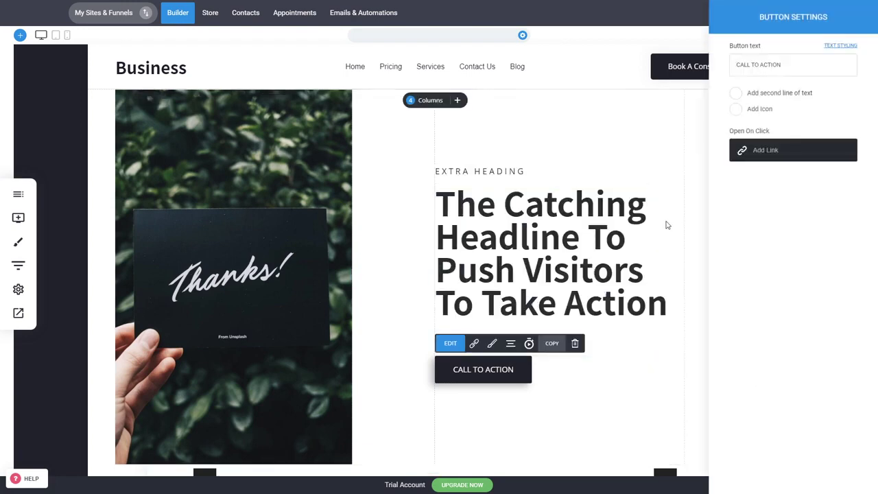
pyautogui.click(664, 224)
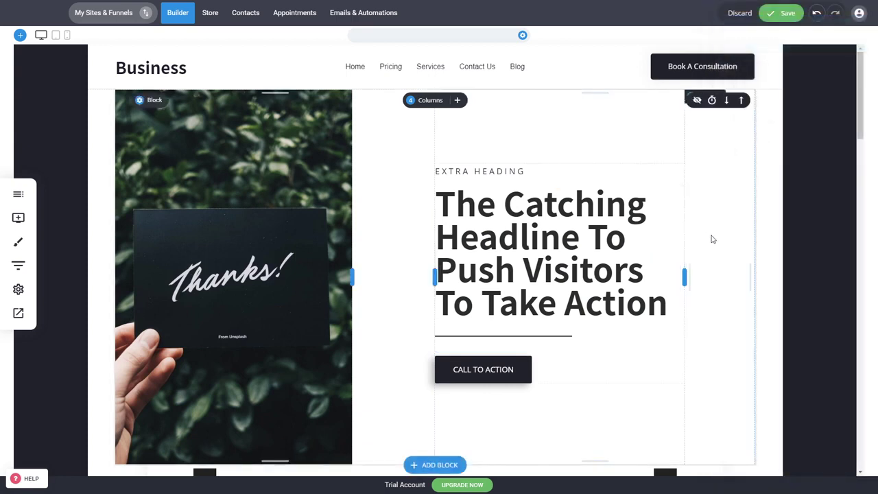
pyautogui.moveTo(352, 277)
pyautogui.mouseDown()
pyautogui.moveTo(374, 280)
pyautogui.moveTo(359, 279)
pyautogui.mouseUp()
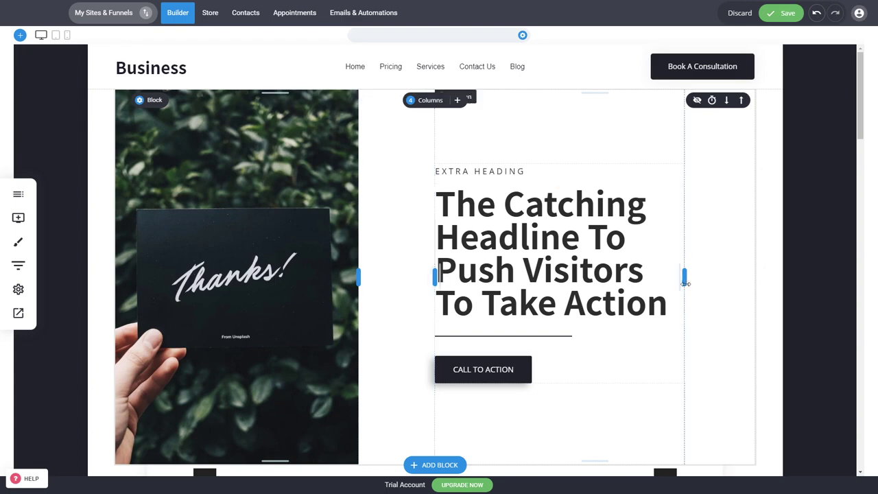
# Look through the page's lower sections down to Our Core Services and save the page
pyautogui.scroll(-4, 719, 292)
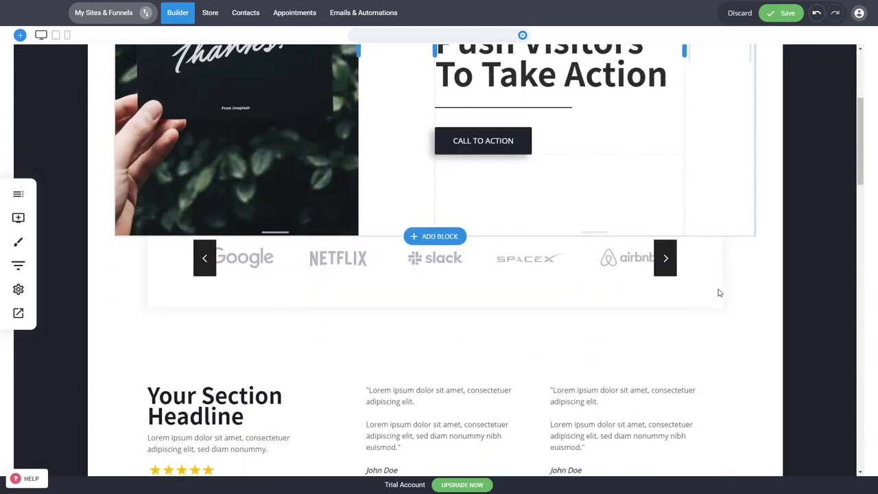
pyautogui.scroll(-2, 714, 288)
pyautogui.scroll(-1, 536, 237)
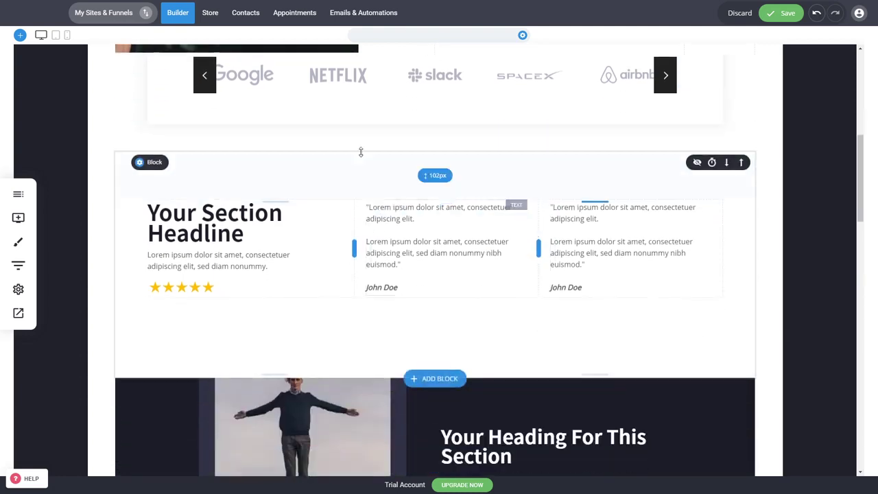
pyautogui.scroll(-3, 498, 300)
pyautogui.scroll(-3, 549, 297)
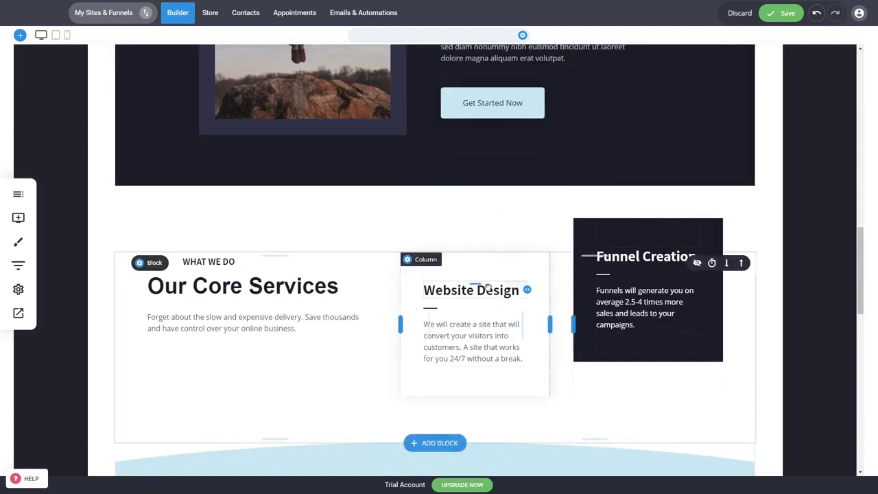
pyautogui.scroll(10, 551, 297)
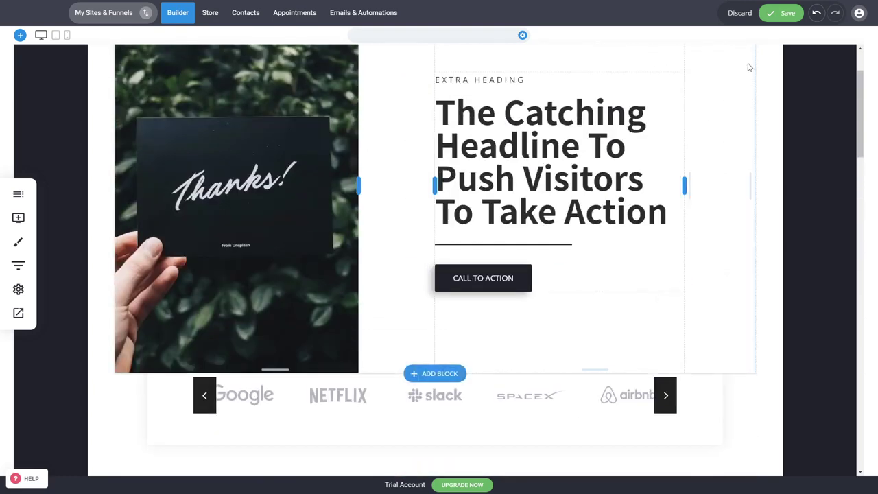
pyautogui.click(781, 13)
pyautogui.scroll(1, 780, 303)
pyautogui.scroll(2, 780, 303)
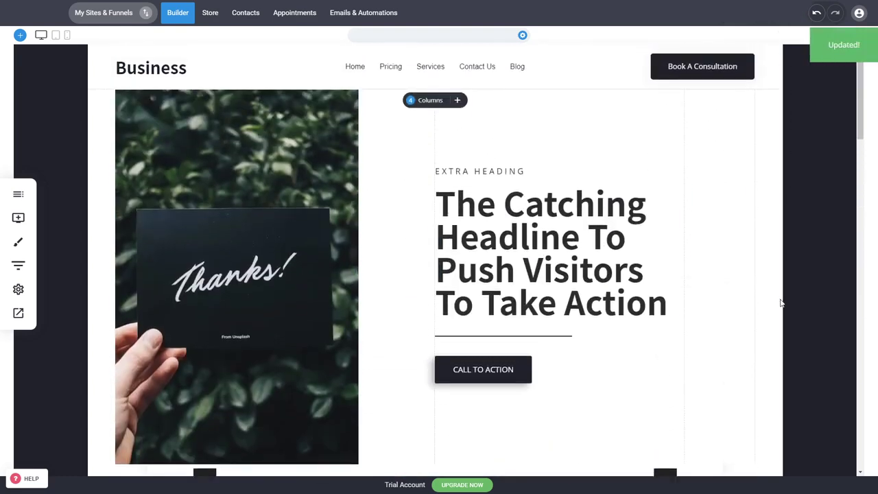
# Preview the page, look through its hero, logo strip and testimonial sections, and return to editing
pyautogui.click(18, 319)
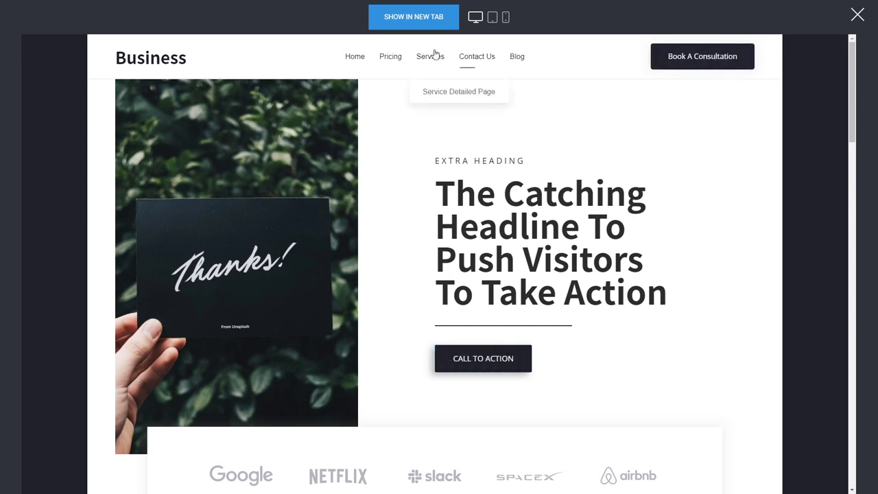
pyautogui.scroll(-3, 645, 345)
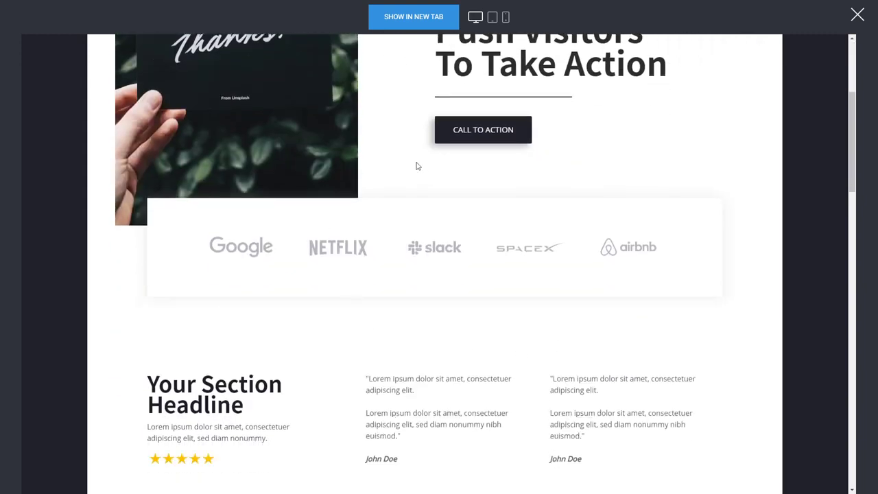
pyautogui.scroll(3, 747, 356)
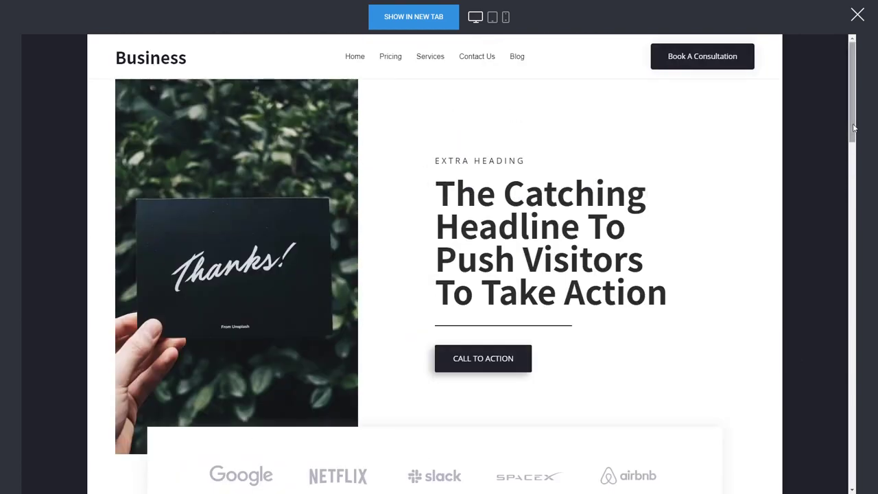
pyautogui.click(857, 14)
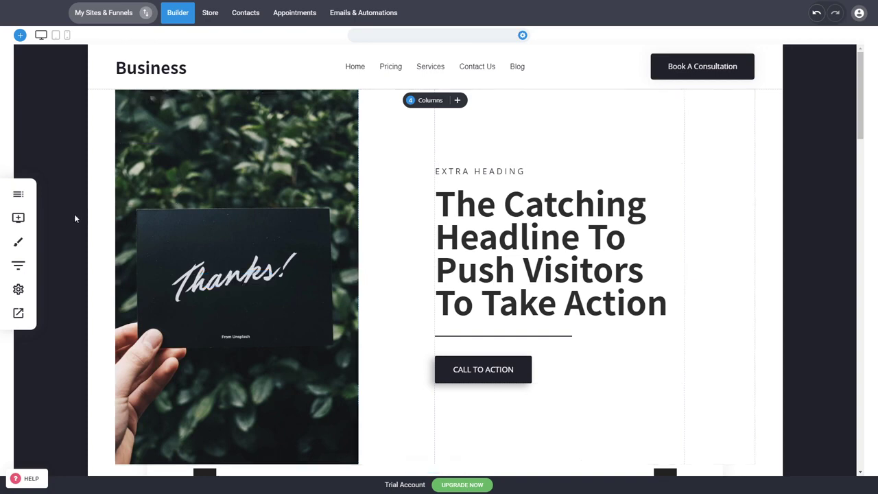
# Look through the site's page list and open the Appointment page for viewing
pyautogui.click(18, 197)
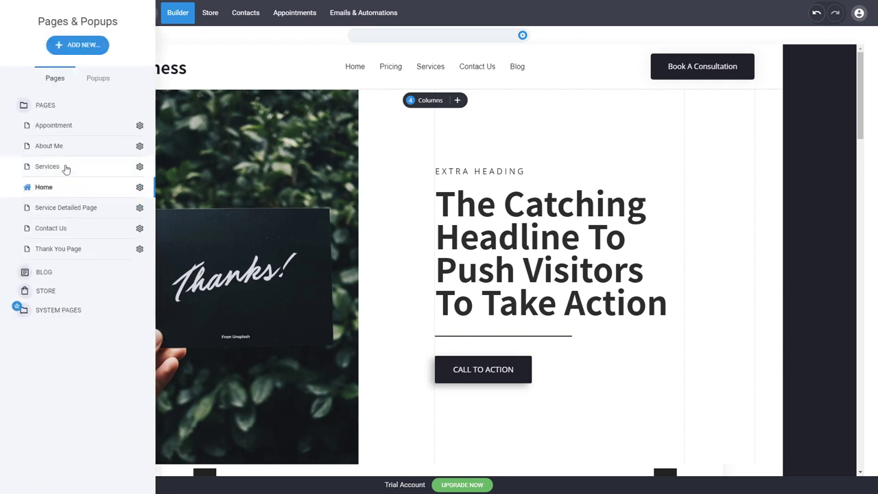
pyautogui.click(263, 170)
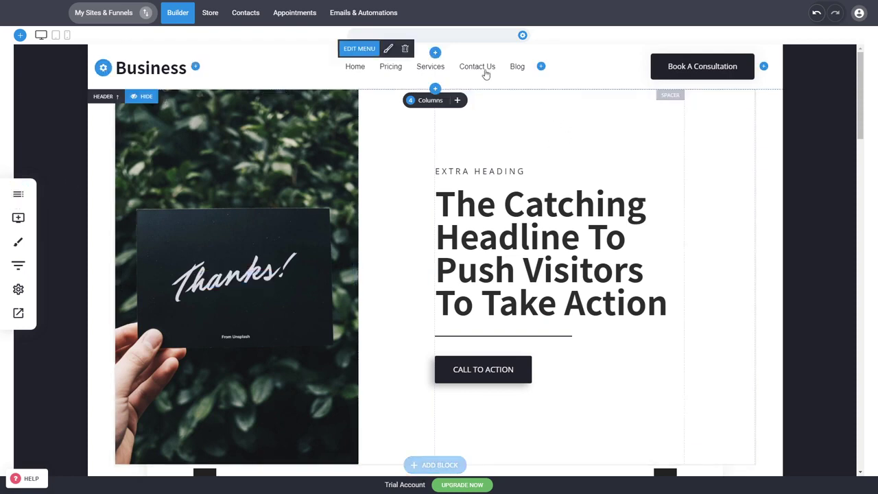
pyautogui.click(19, 195)
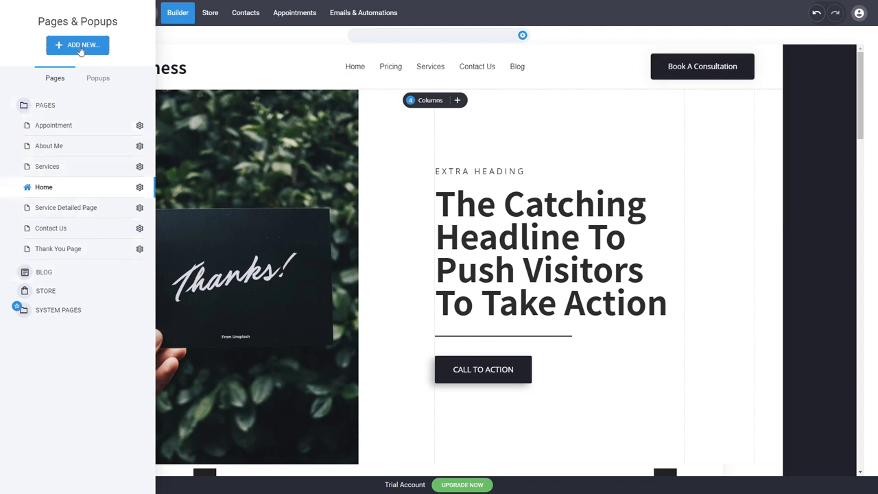
pyautogui.click(84, 133)
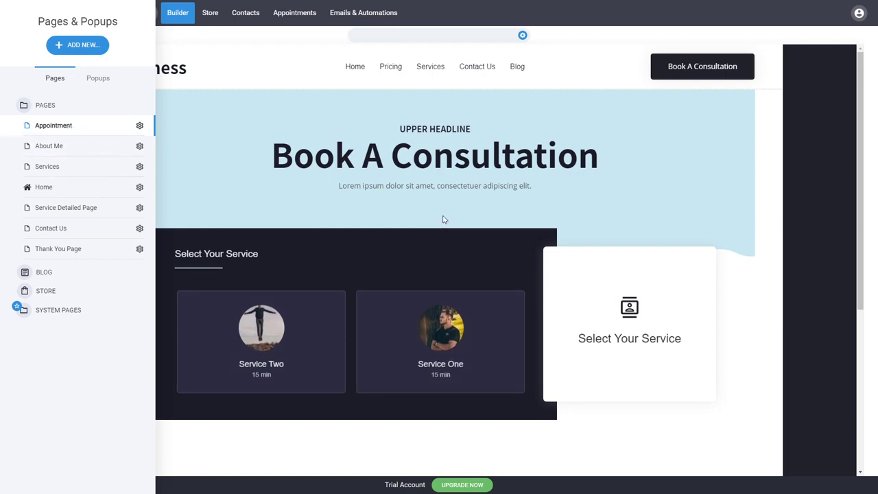
pyautogui.click(390, 230)
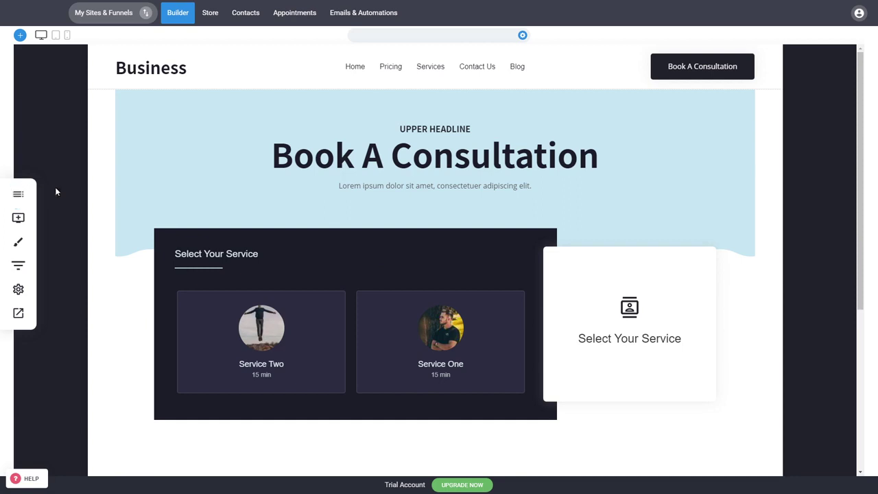
# Open the Services page and check which options its page settings offer
pyautogui.click(18, 194)
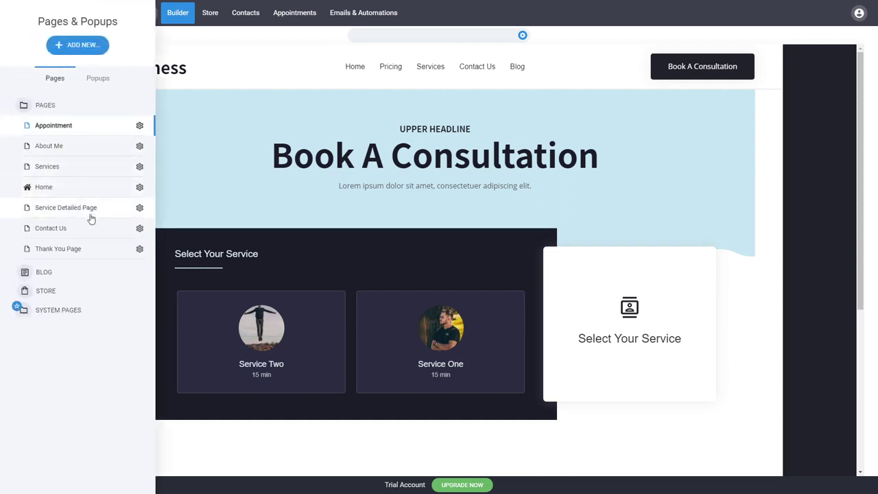
pyautogui.click(69, 167)
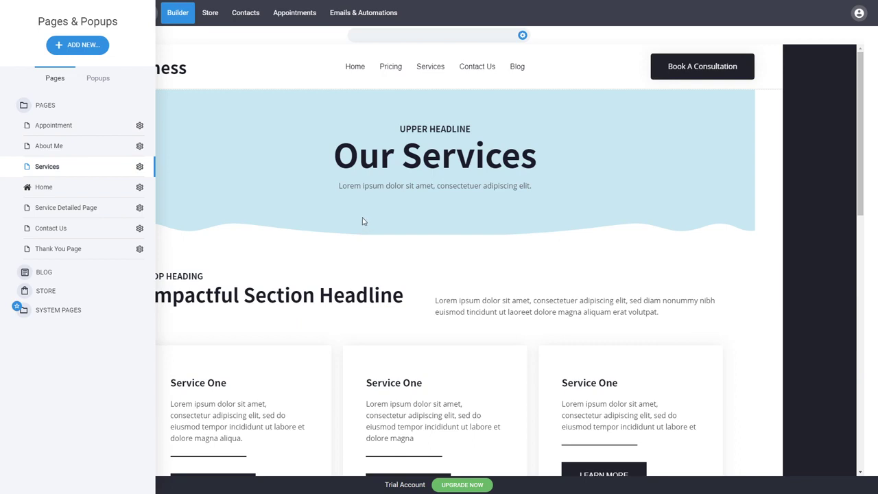
pyautogui.click(139, 169)
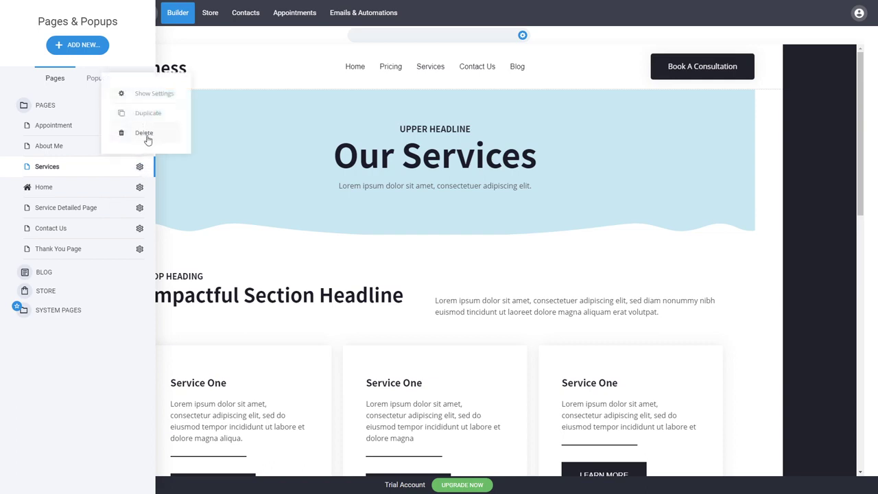
pyautogui.click(77, 371)
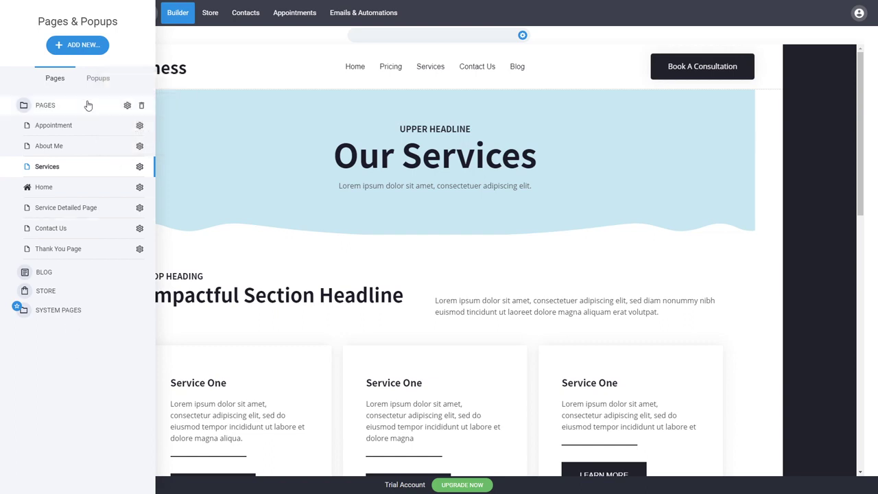
# Start a new page from a template and browse the Checkout, Webinars, Lead Generation, Thank You and Product categories
pyautogui.click(89, 49)
pyautogui.click(212, 128)
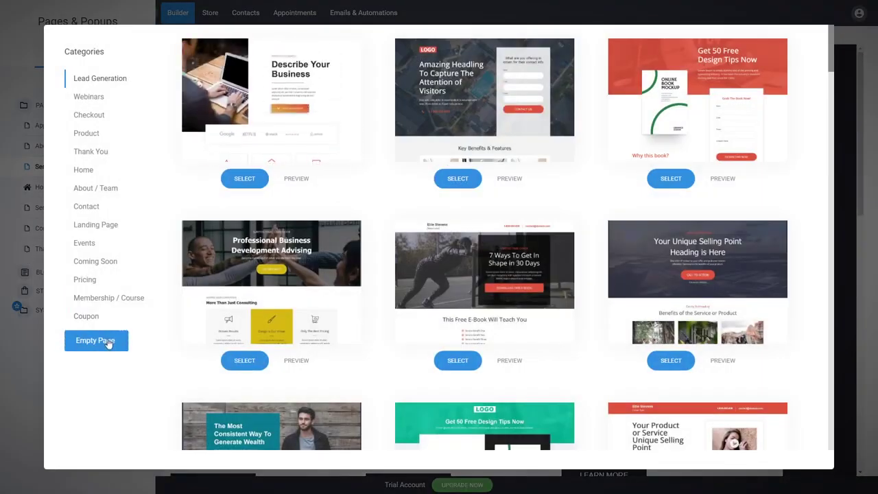
pyautogui.click(92, 118)
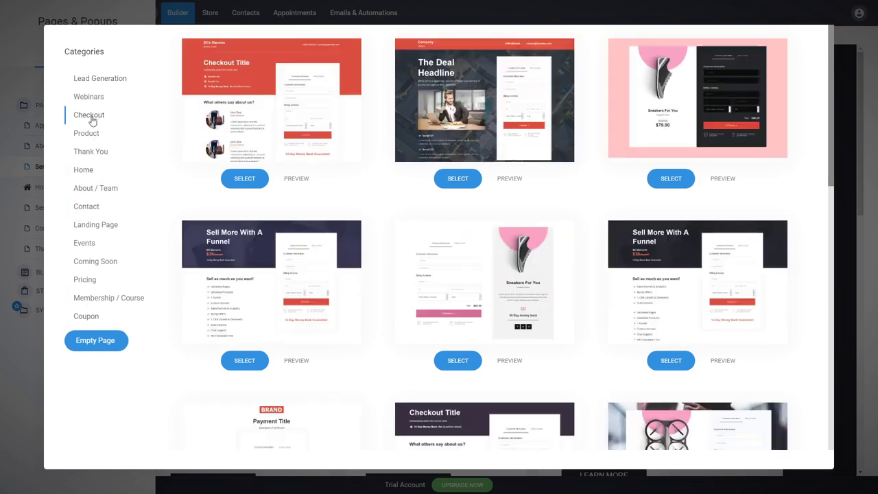
pyautogui.click(90, 100)
pyautogui.click(99, 80)
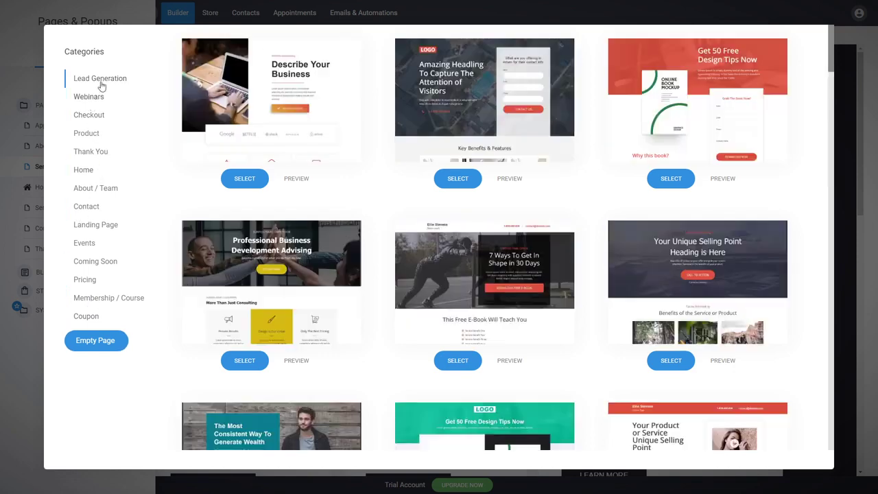
pyautogui.click(89, 154)
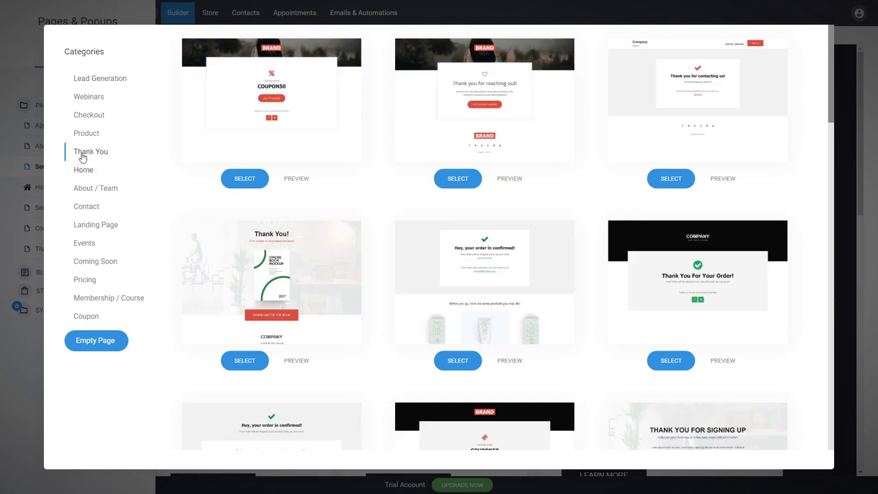
pyautogui.click(88, 133)
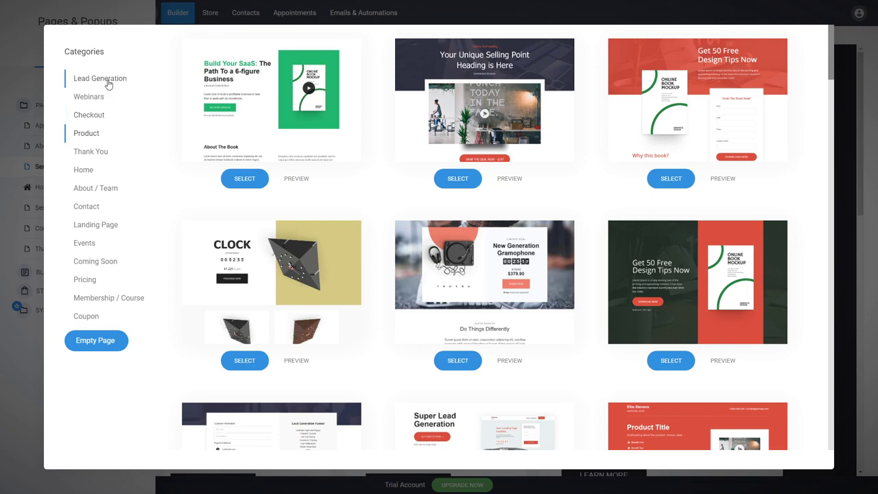
# Add a public page named Contact Me from the Contact template headed "Let's Discuss Your Project" with the connect card
pyautogui.click(81, 207)
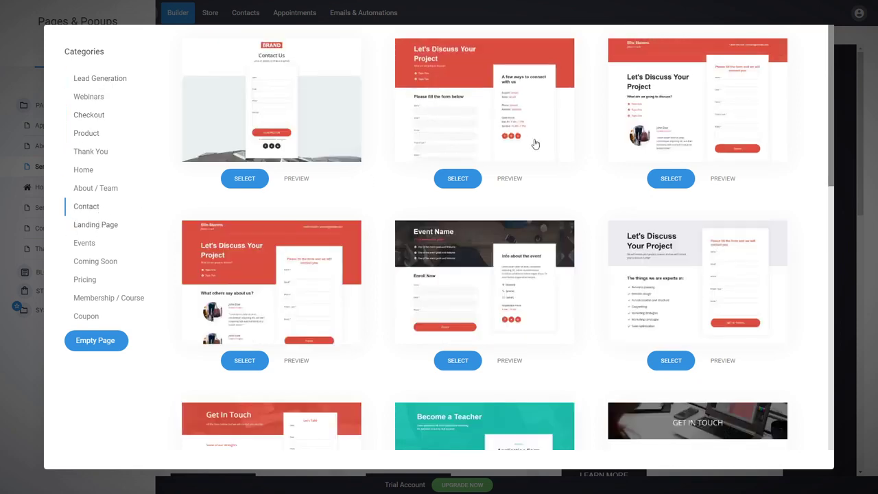
pyautogui.scroll(-1, 535, 144)
pyautogui.scroll(-3, 535, 144)
pyautogui.scroll(-3, 592, 157)
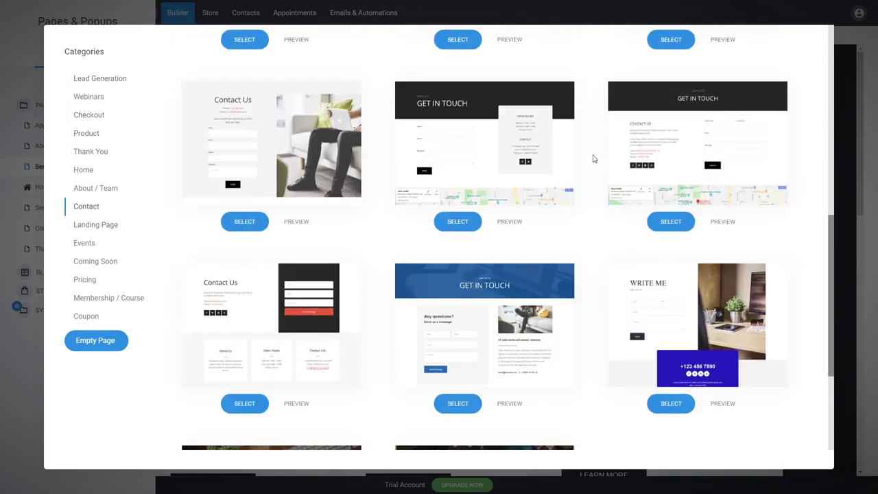
pyautogui.scroll(-3, 599, 157)
pyautogui.scroll(9, 602, 157)
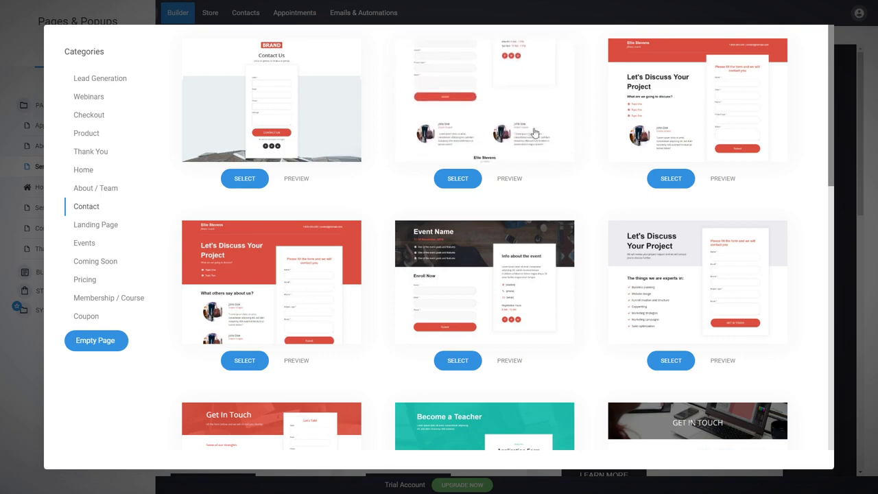
pyautogui.click(535, 132)
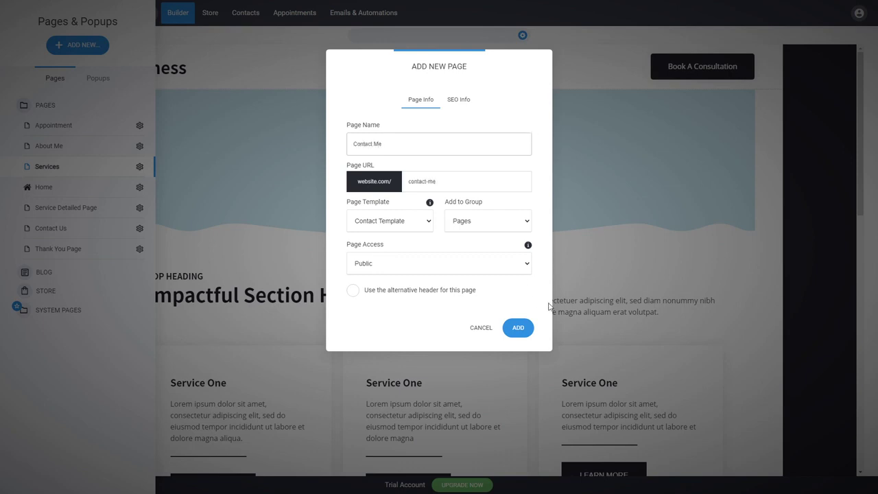
pyautogui.click(520, 328)
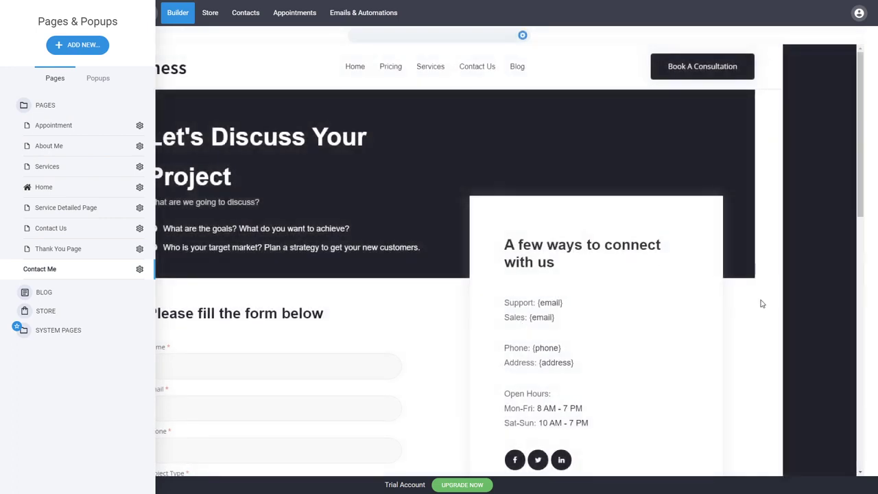
pyautogui.click(762, 304)
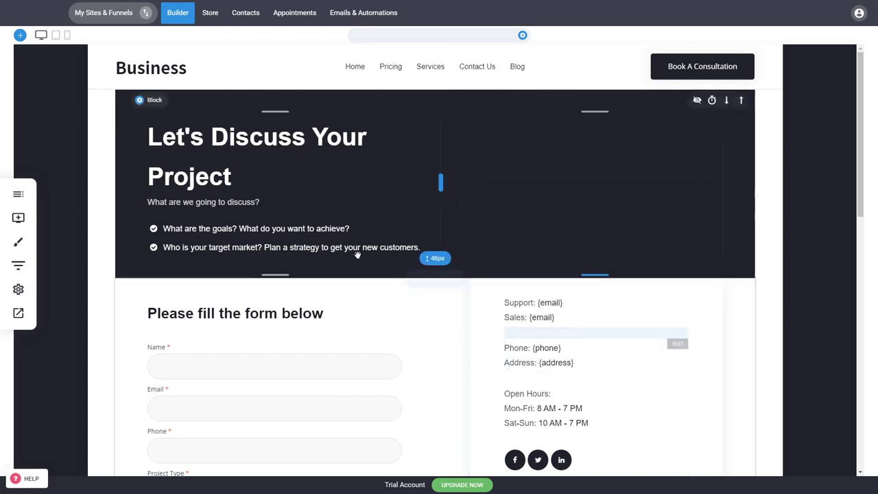
# Delete the life coach block with the social icons just above the Contact Me page's footer
pyautogui.scroll(-5, 719, 181)
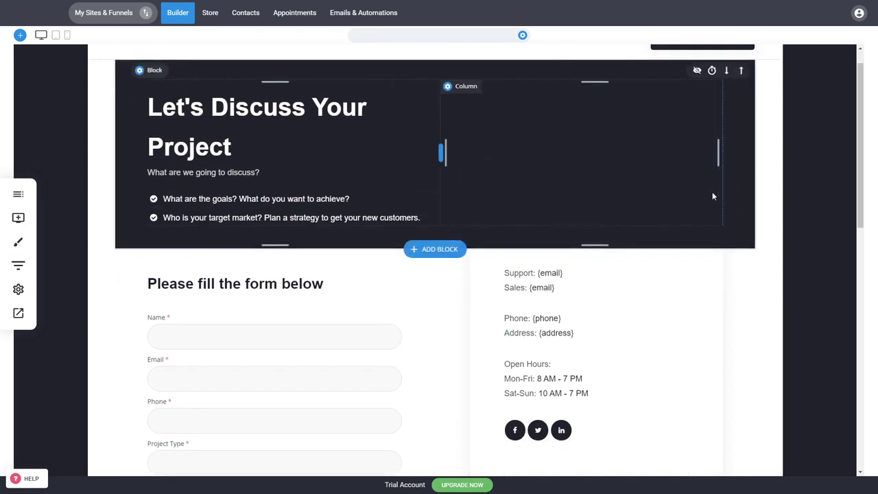
pyautogui.scroll(-4, 672, 349)
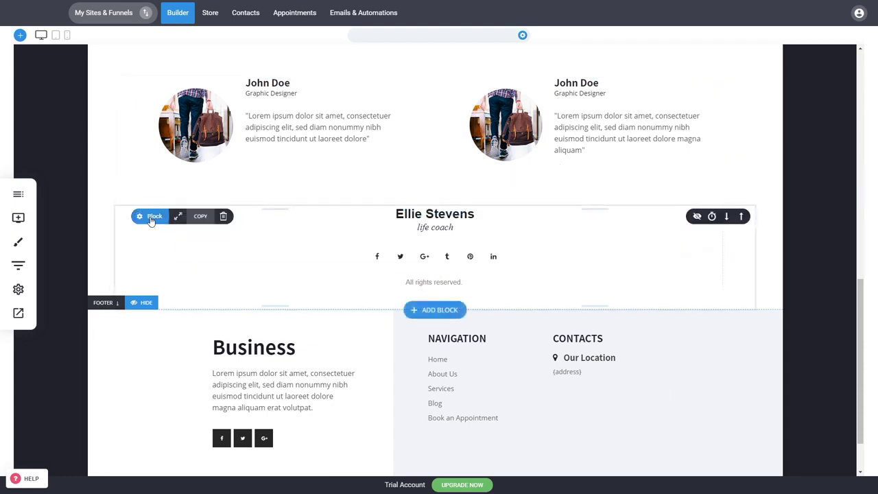
pyautogui.click(226, 215)
pyautogui.click(469, 216)
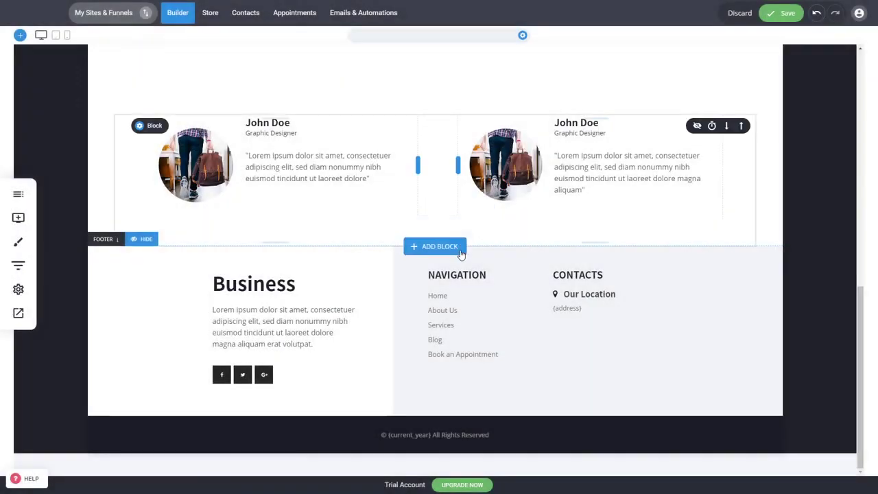
# Narrow the contact form under "Please fill the form below" slightly from its outer edge
pyautogui.scroll(2, 359, 229)
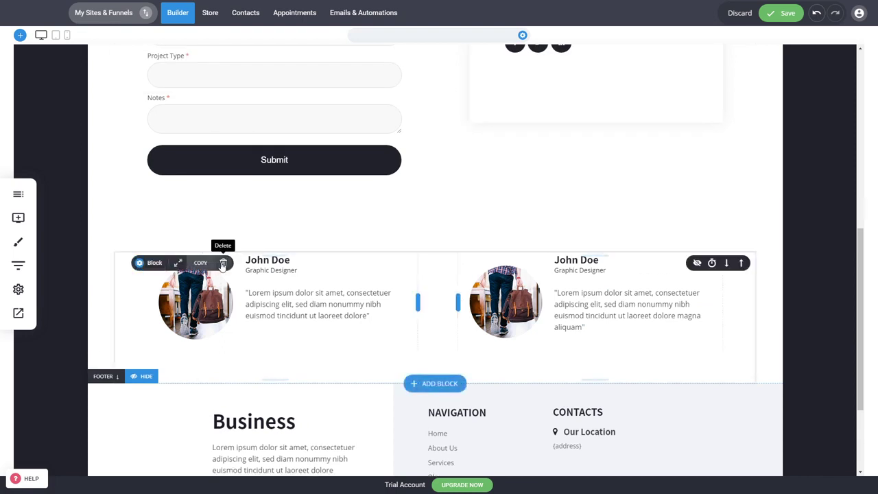
pyautogui.scroll(4, 466, 199)
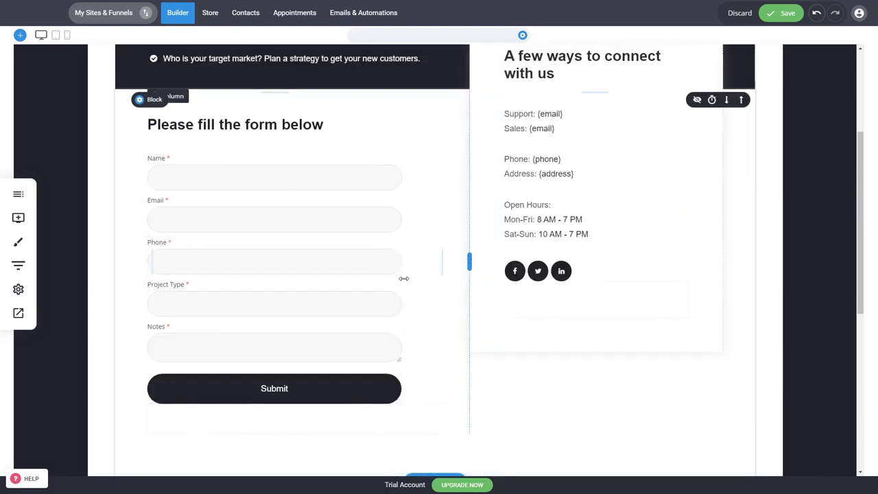
pyautogui.moveTo(402, 278); pyautogui.dragTo(356, 279)
pyautogui.scroll(3, 685, 217)
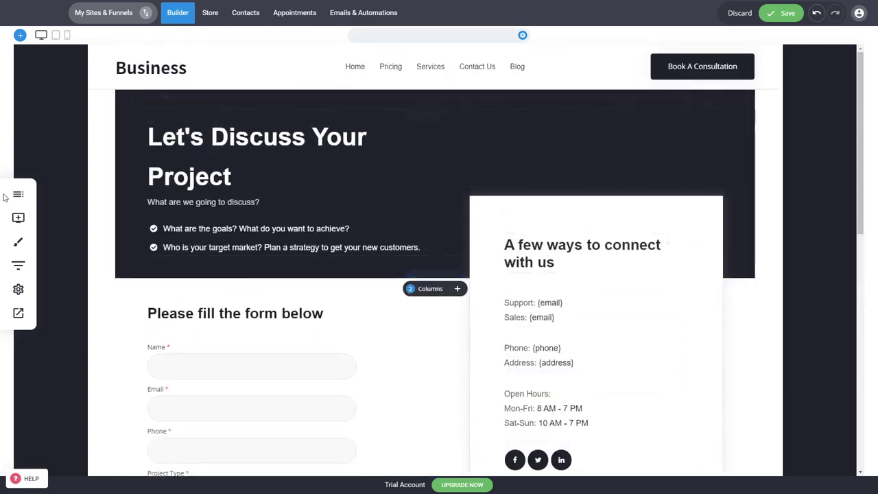
# Add a header menu item linking to the Contact Me page in the Pages group, opening in the same tab
pyautogui.moveTo(515, 75)
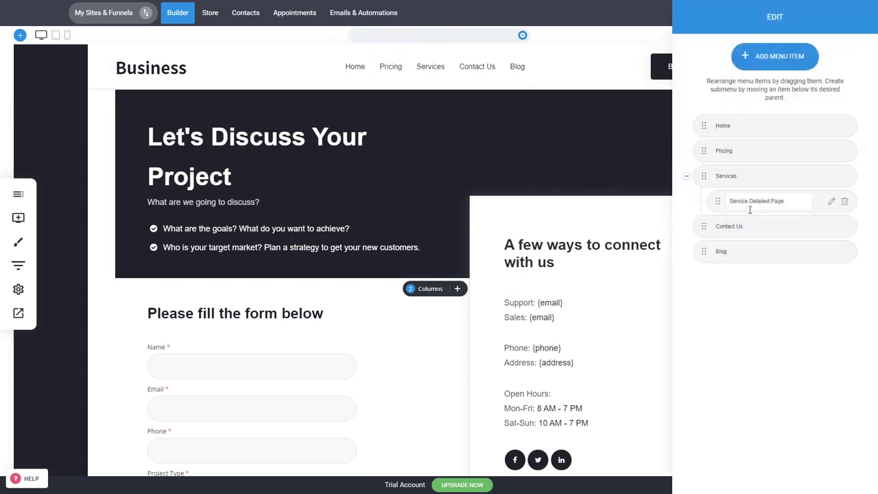
pyautogui.click(782, 61)
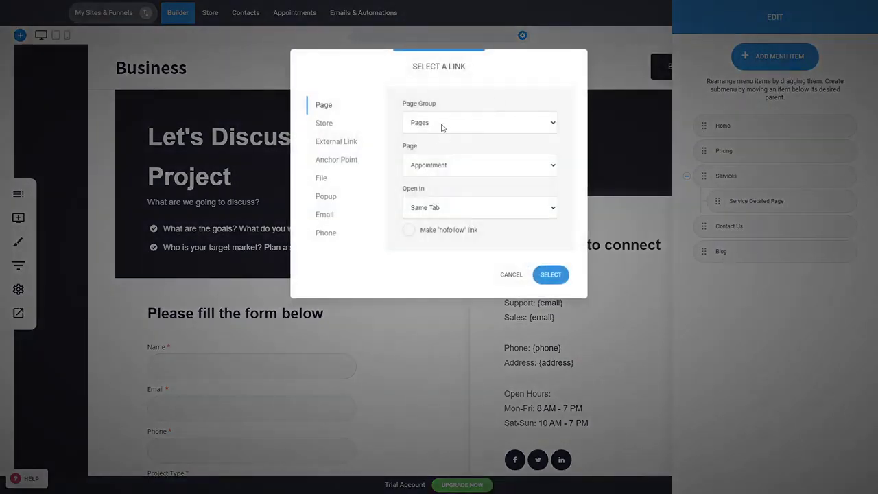
pyautogui.click(434, 244)
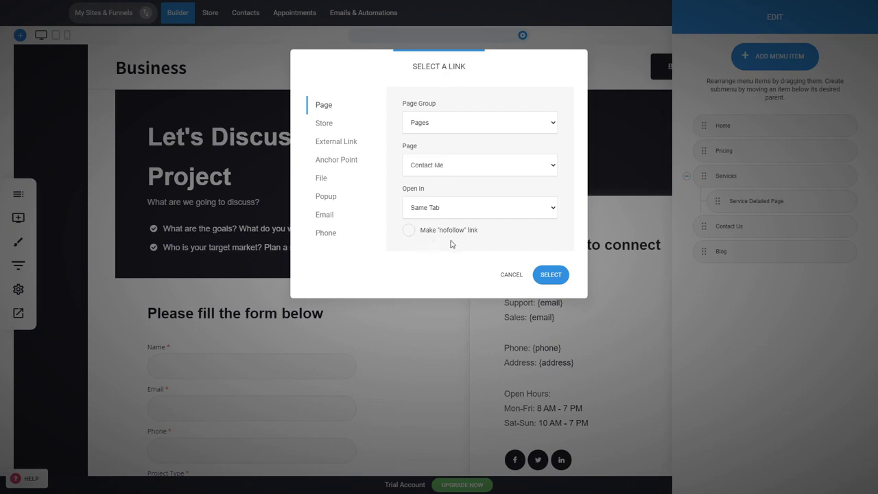
pyautogui.click(551, 276)
pyautogui.click(555, 232)
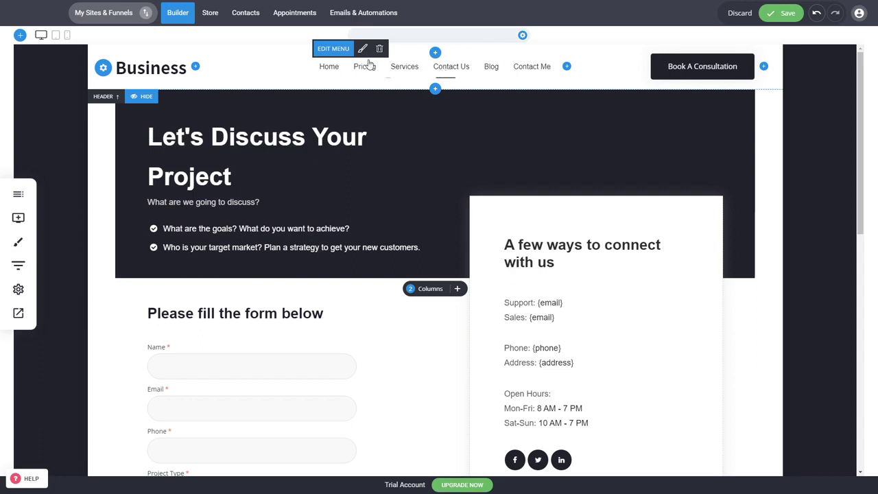
# Remove the Contact Me item from the header menu and save the page
pyautogui.click(335, 50)
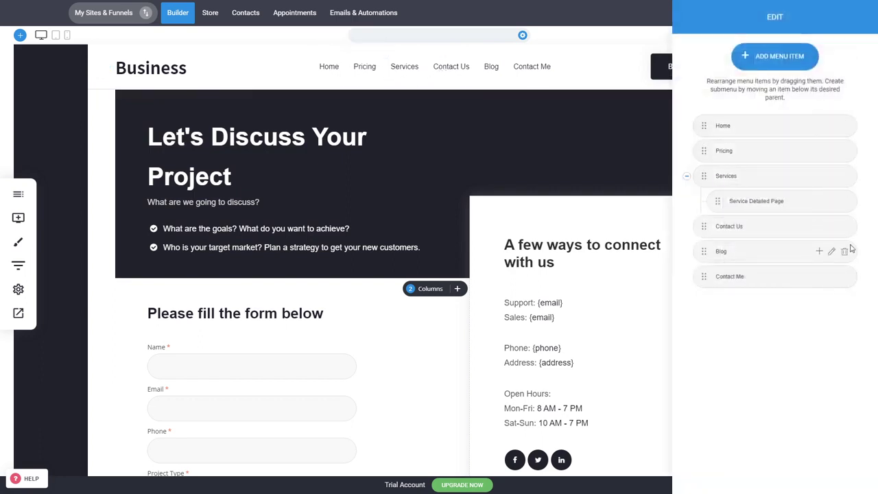
pyautogui.click(846, 277)
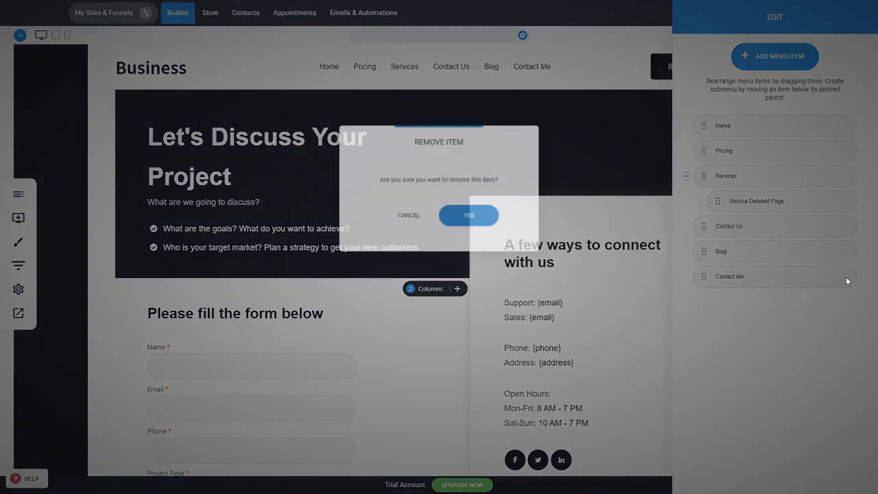
pyautogui.click(491, 217)
pyautogui.click(577, 174)
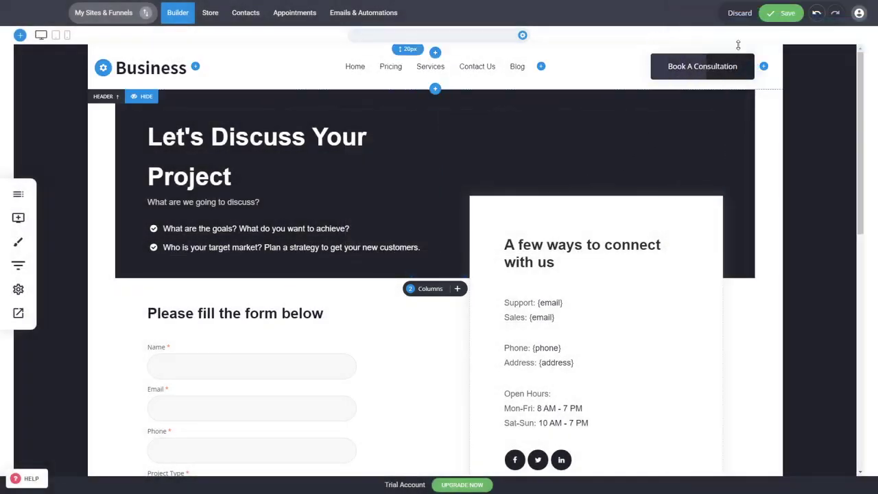
pyautogui.click(784, 19)
# Add a popup from the Opt-In template with the "SAVE 20$" newsletter sign-up form, save it and close it
pyautogui.click(17, 194)
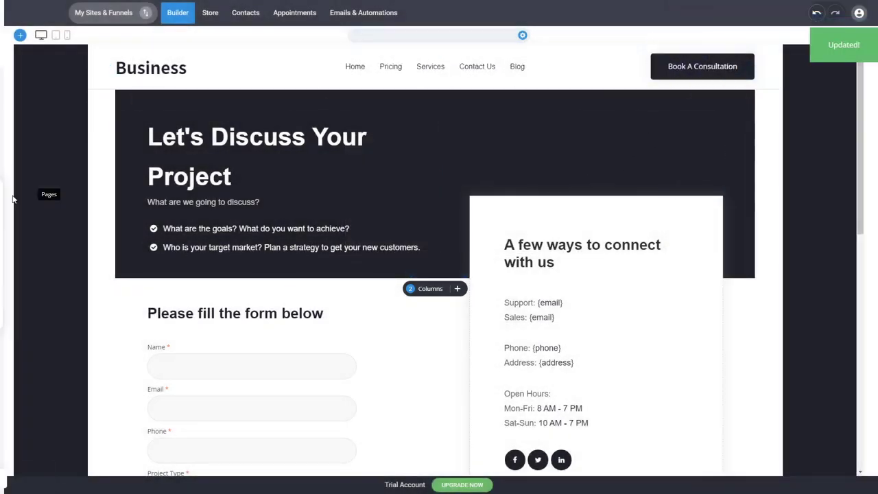
pyautogui.click(99, 75)
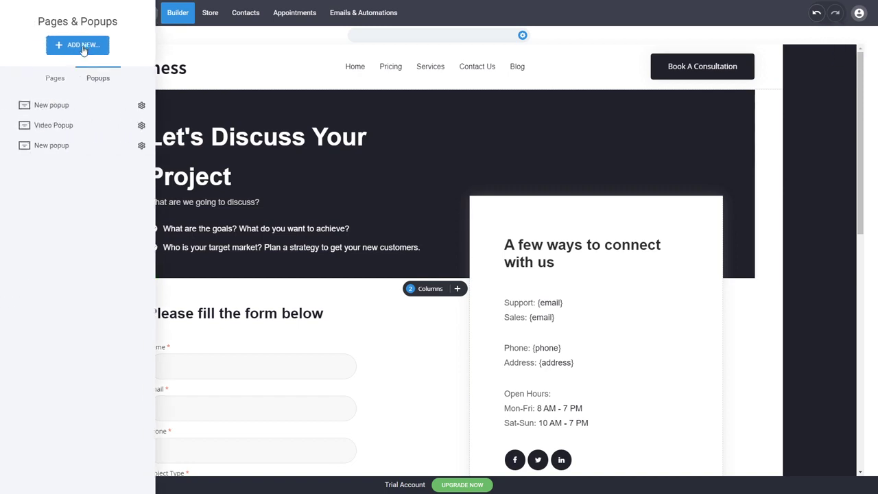
pyautogui.click(82, 46)
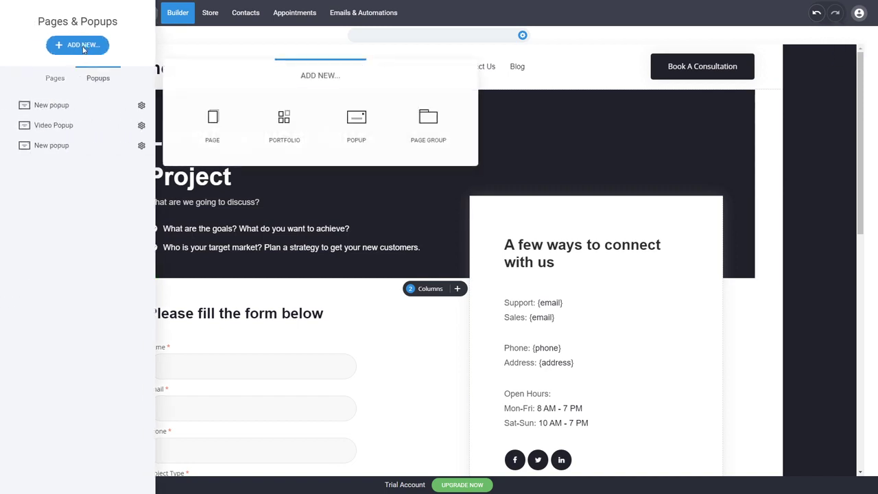
pyautogui.click(370, 138)
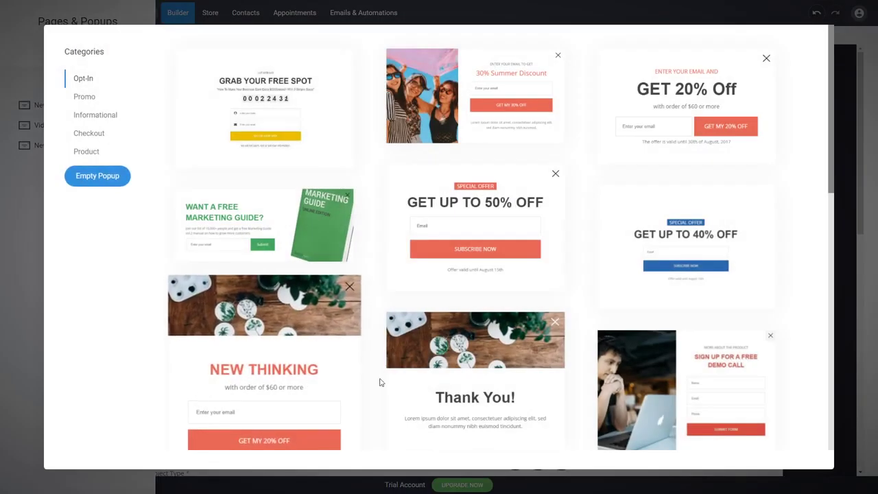
pyautogui.scroll(-5, 576, 292)
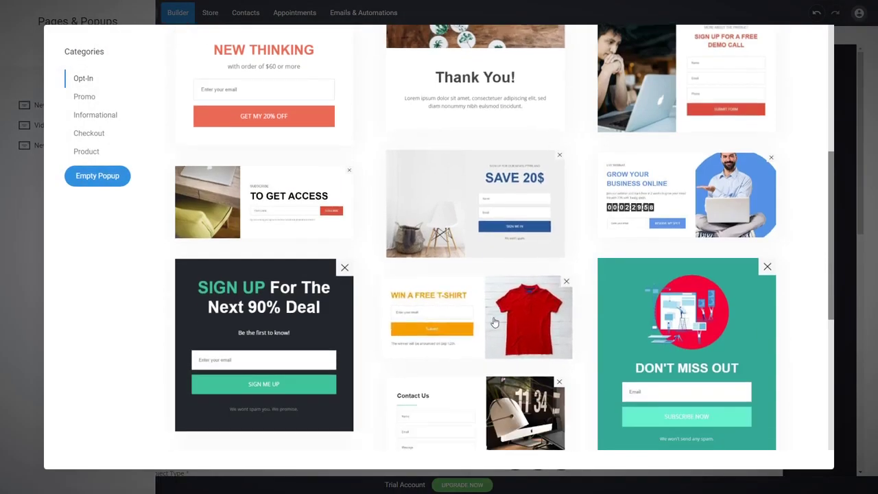
pyautogui.click(513, 227)
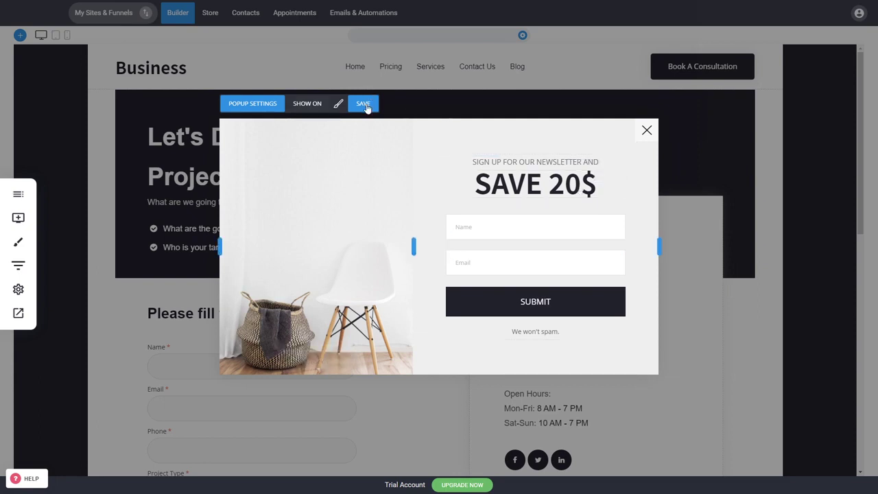
pyautogui.click(363, 104)
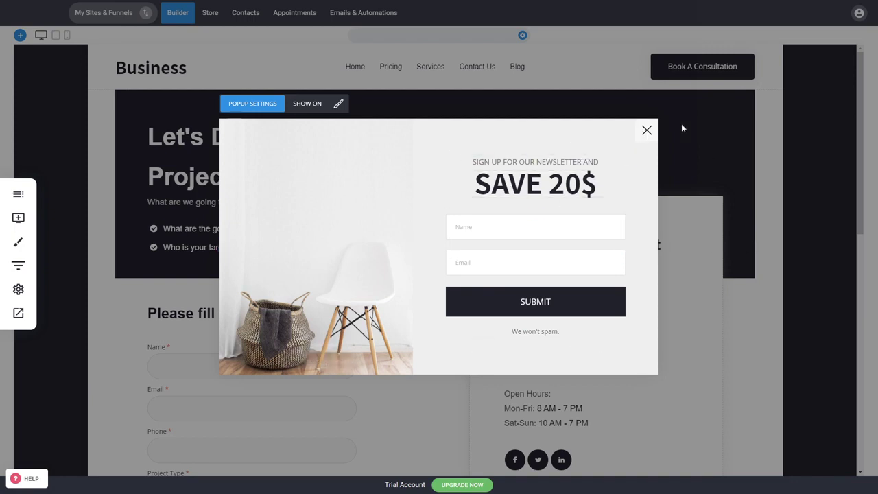
pyautogui.click(647, 131)
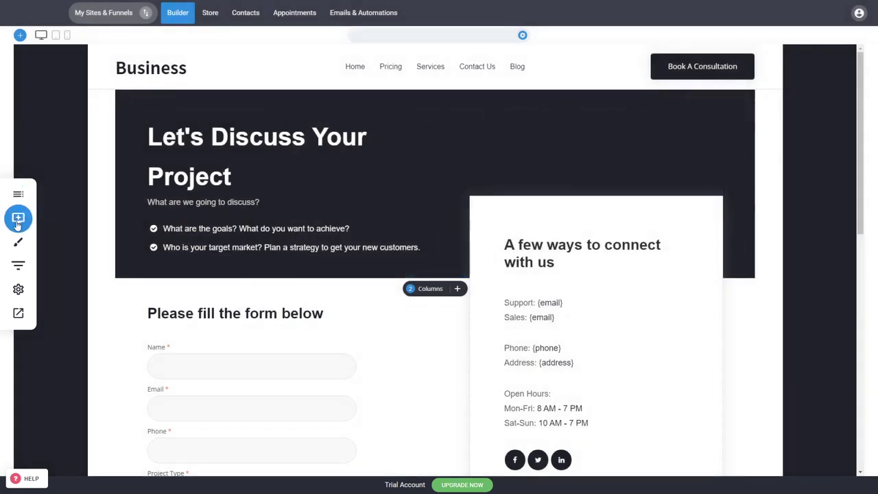
# Leave the global styling options unchanged and open the site's Home page in the builder
pyautogui.click(19, 244)
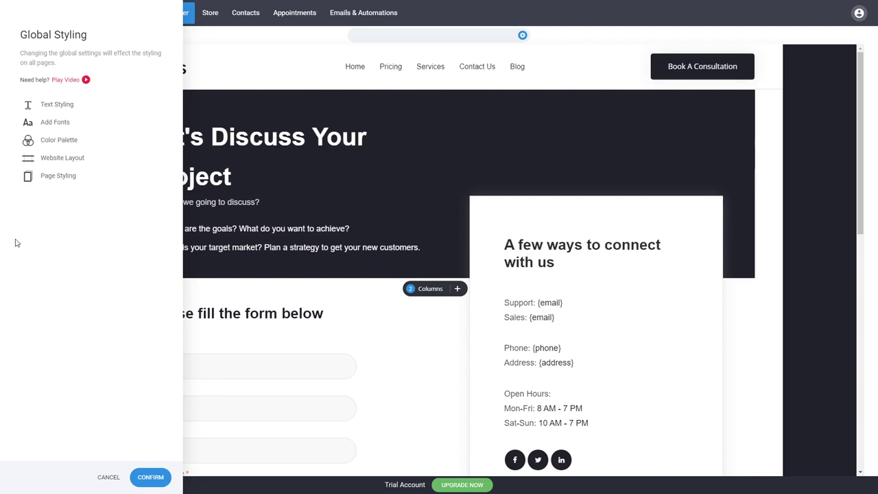
pyautogui.click(321, 117)
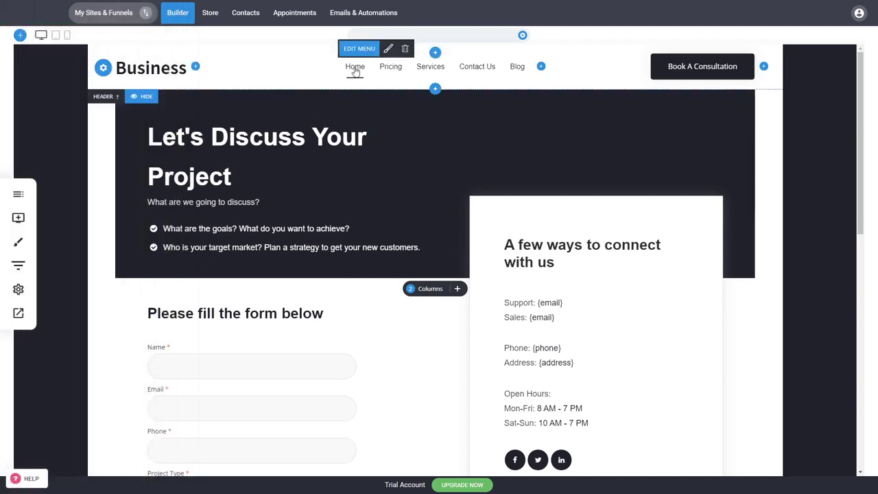
pyautogui.click(354, 68)
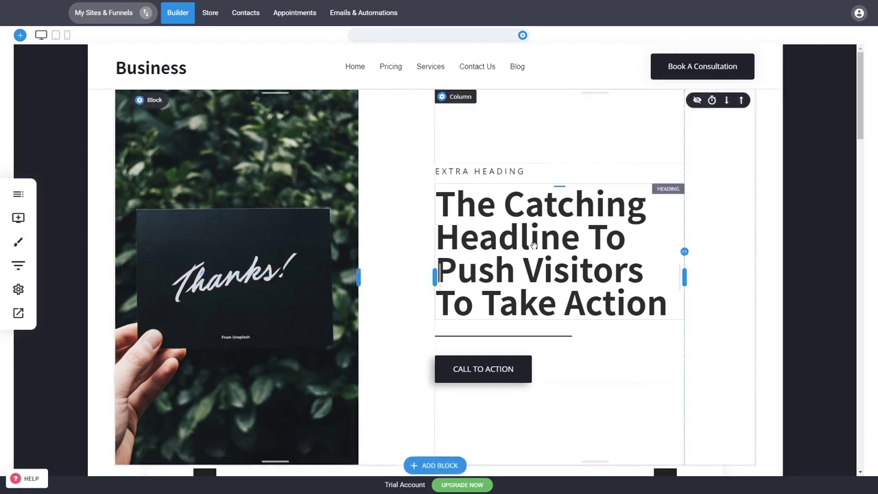
# Set the primary color in the global color palette to red #CF3929
pyautogui.click(17, 244)
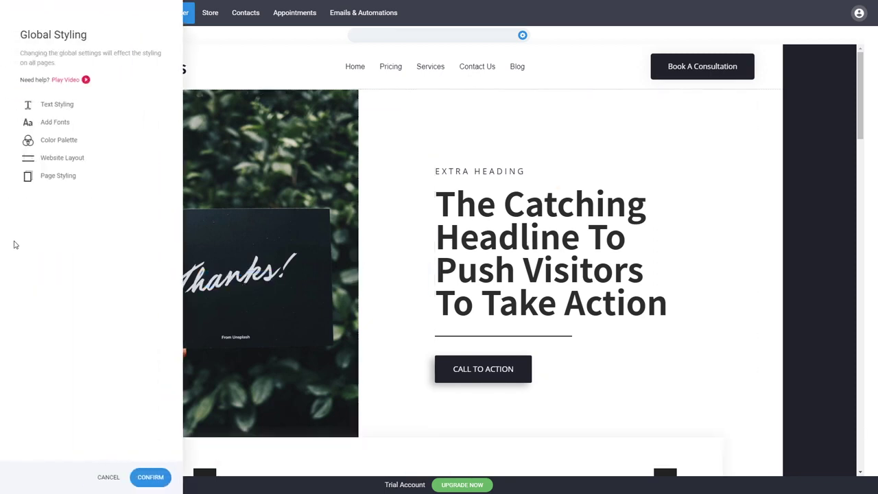
pyautogui.click(46, 142)
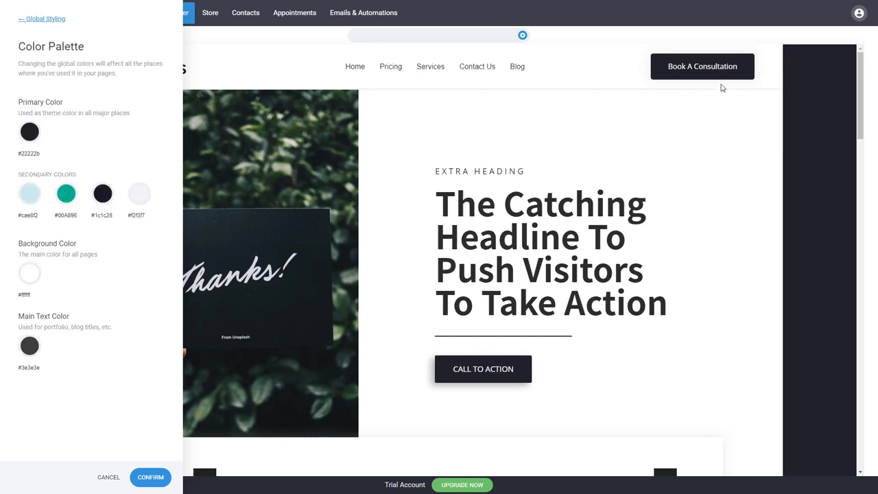
pyautogui.click(29, 132)
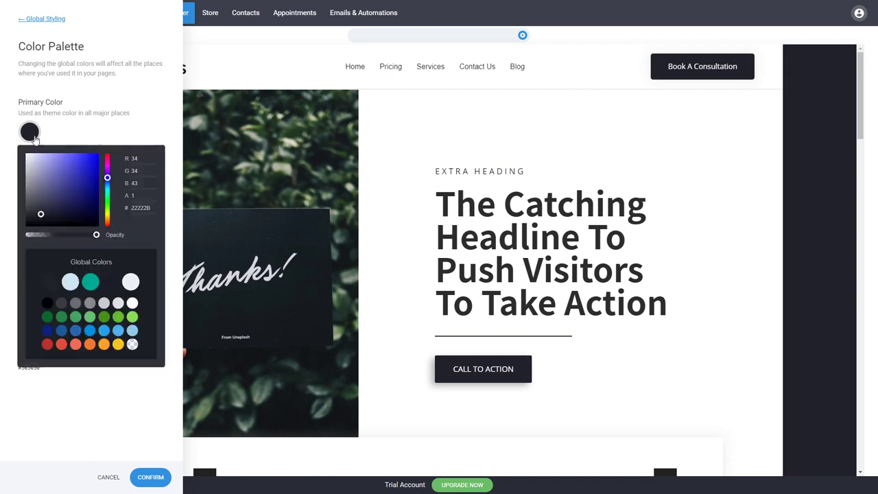
pyautogui.click(65, 346)
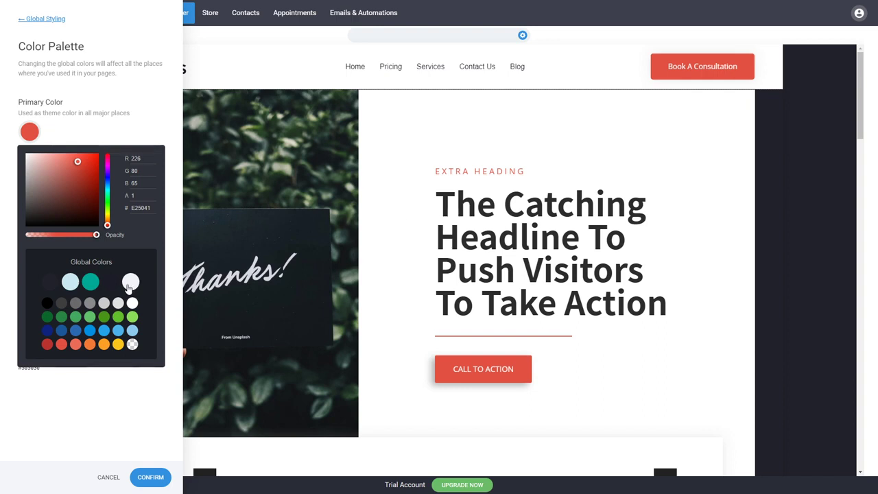
pyautogui.moveTo(78, 163); pyautogui.dragTo(83, 167)
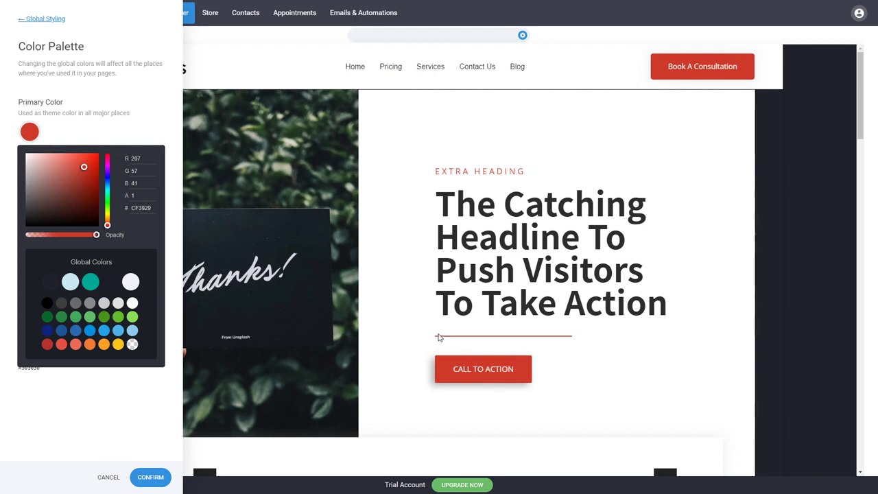
pyautogui.click(89, 394)
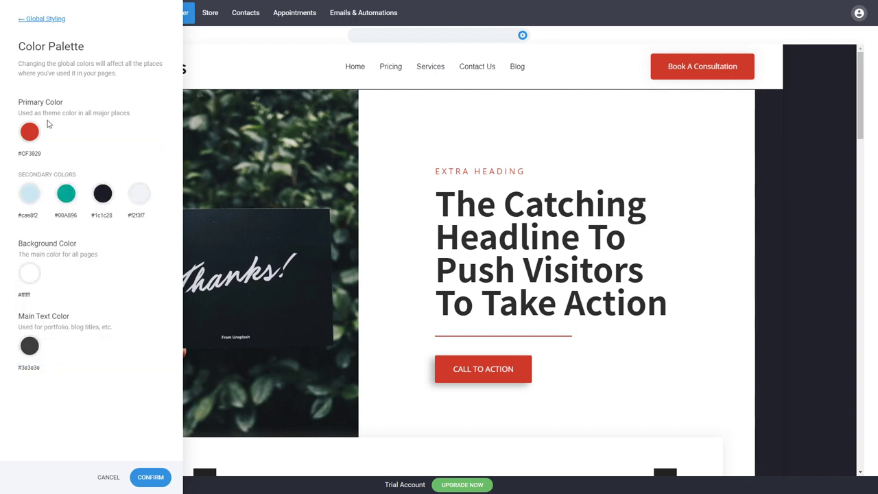
# Browse the most popular Google fonts available for the website and discard the global styling changes
pyautogui.click(49, 21)
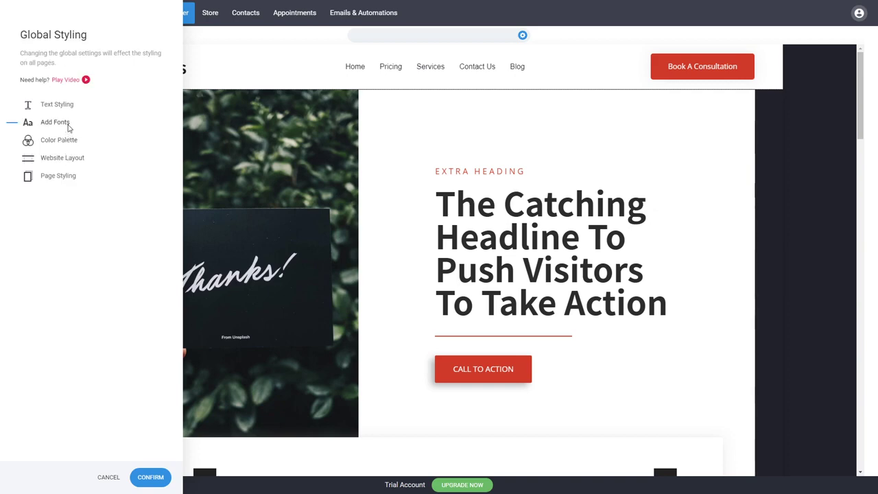
pyautogui.click(68, 127)
pyautogui.click(95, 96)
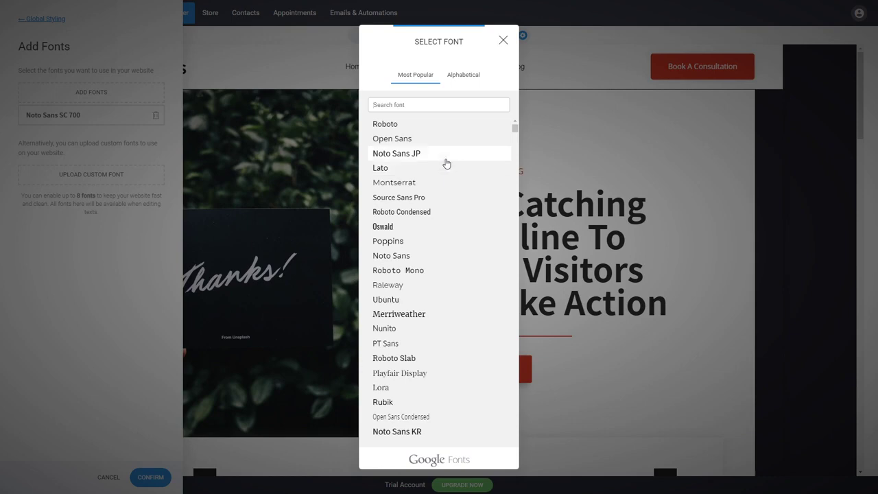
pyautogui.scroll(-8, 444, 164)
pyautogui.moveTo(520, 139); pyautogui.dragTo(515, 161)
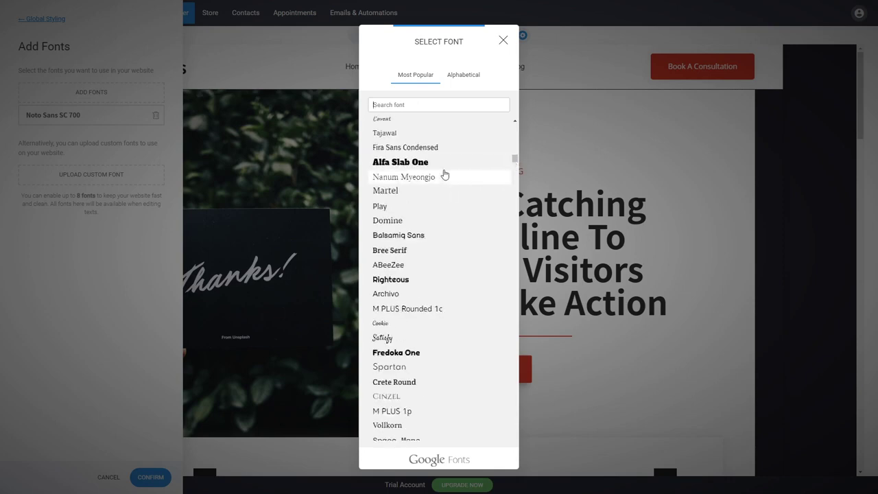
pyautogui.click(503, 39)
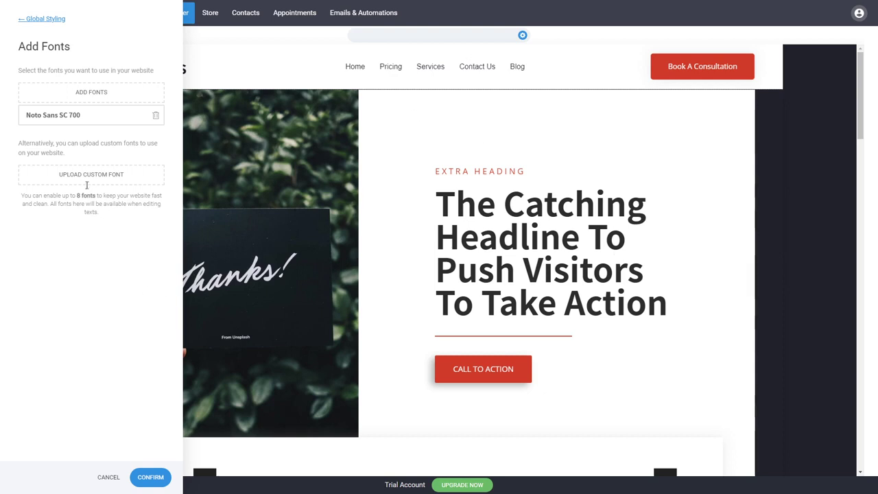
pyautogui.click(44, 20)
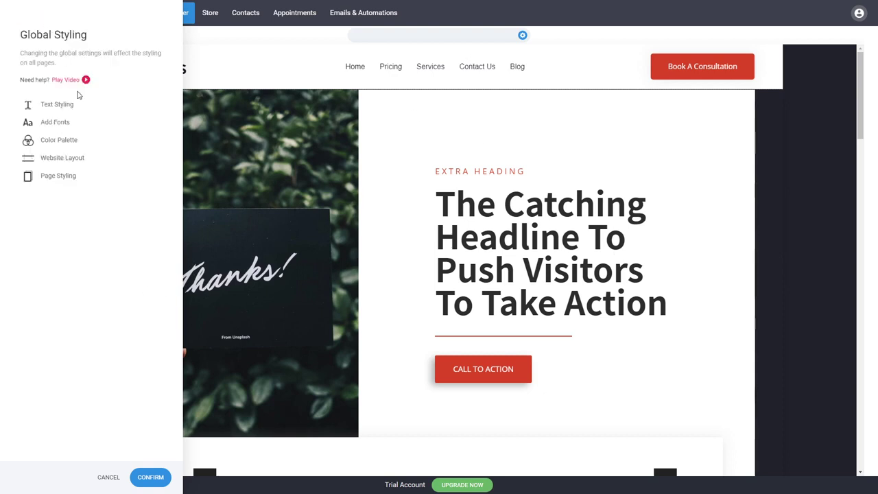
pyautogui.click(108, 477)
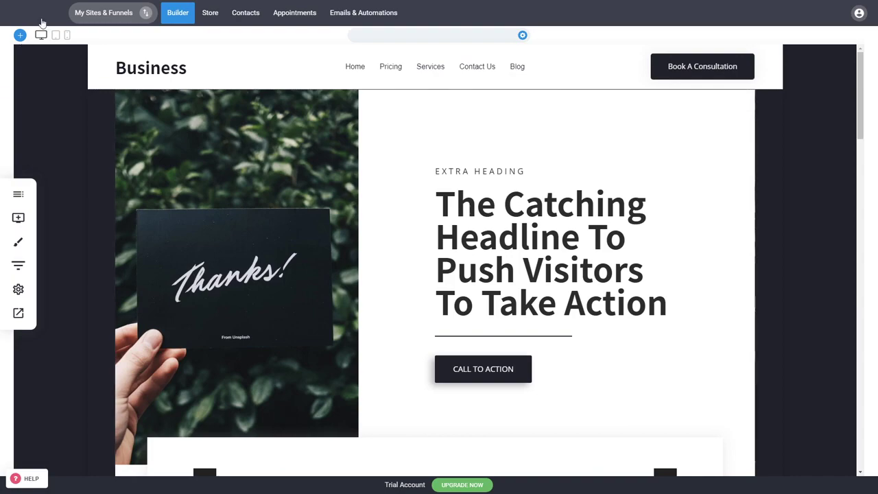
pyautogui.scroll(-7, 425, 217)
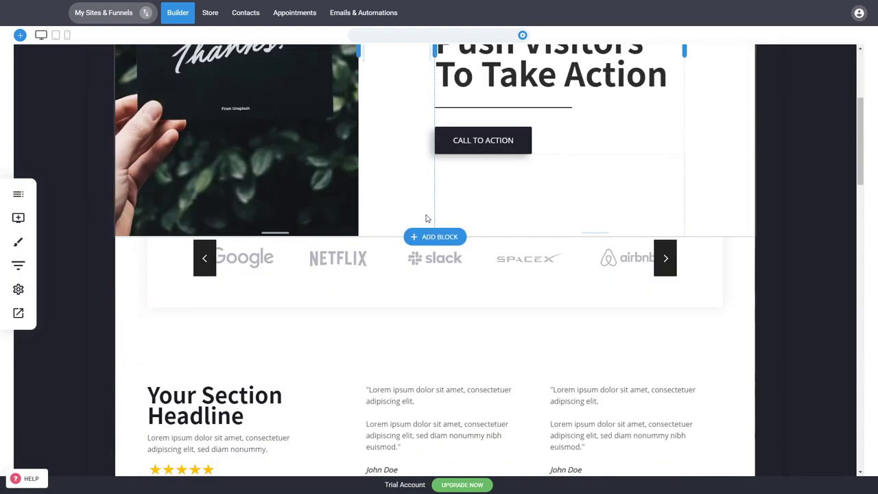
pyautogui.scroll(4, 427, 203)
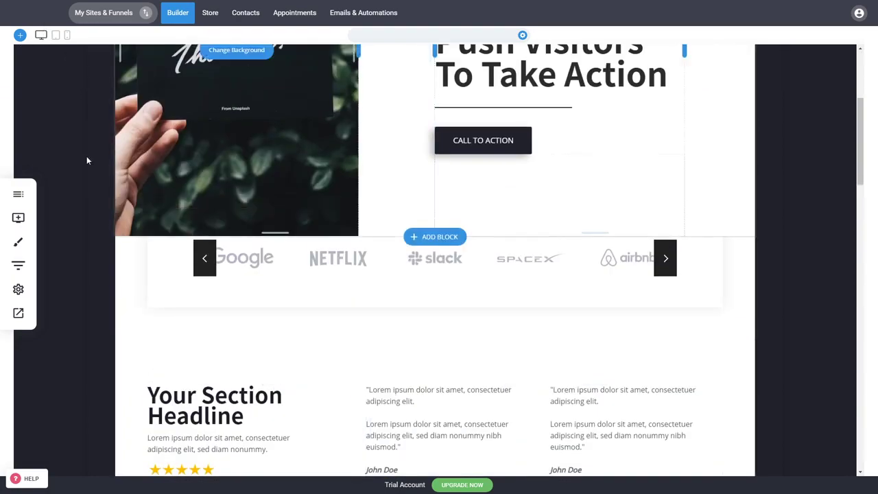
pyautogui.click(15, 267)
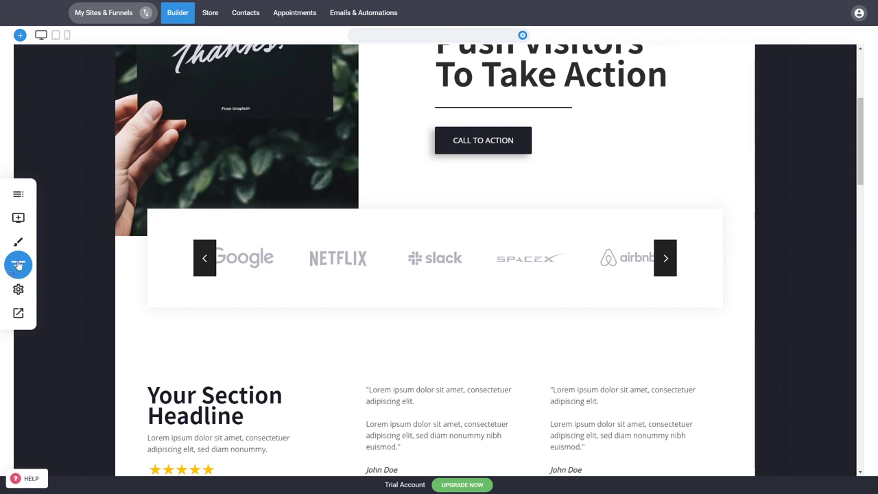
pyautogui.scroll(3, 397, 290)
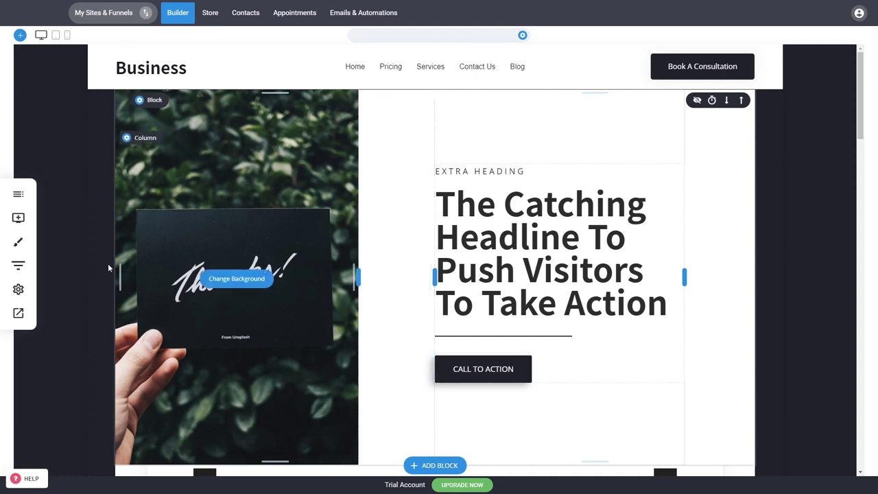
# Examine the website's general settings and the custom head markup editor without changing them
pyautogui.click(18, 292)
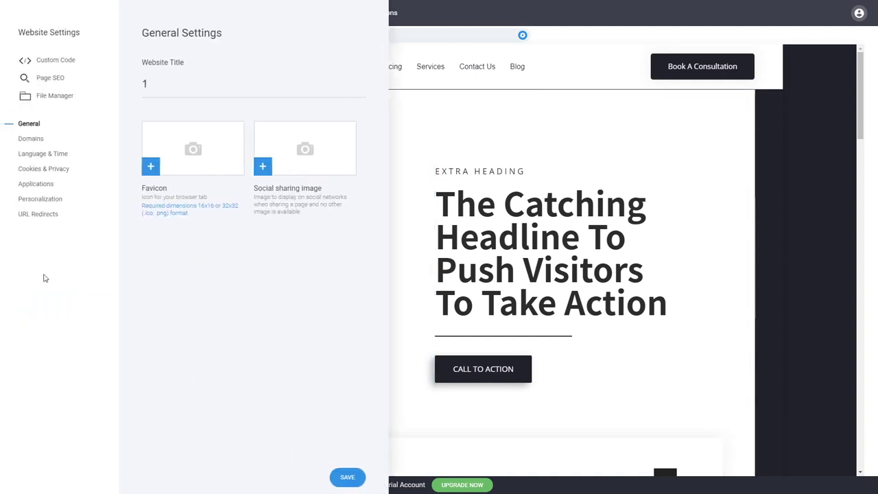
pyautogui.click(67, 60)
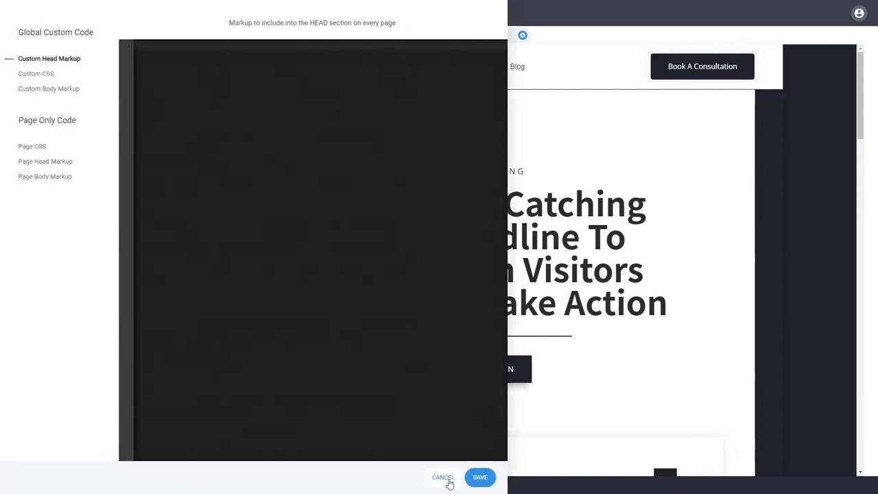
pyautogui.click(444, 477)
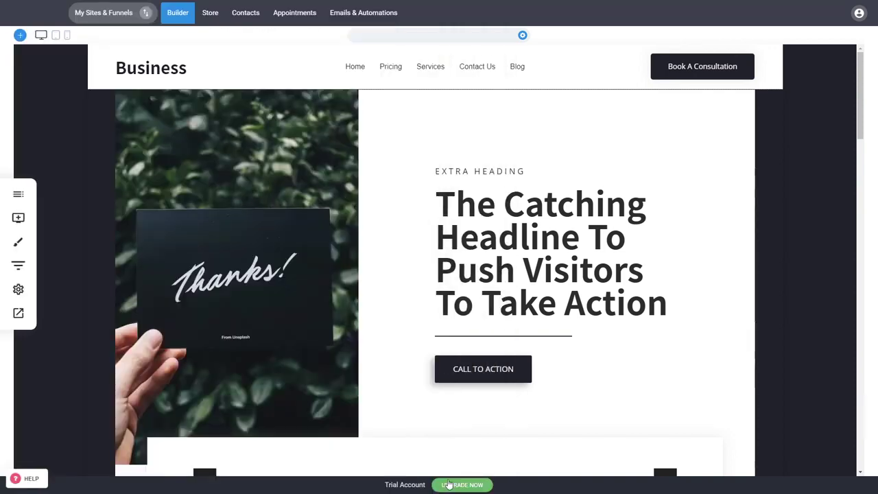
pyautogui.click(19, 291)
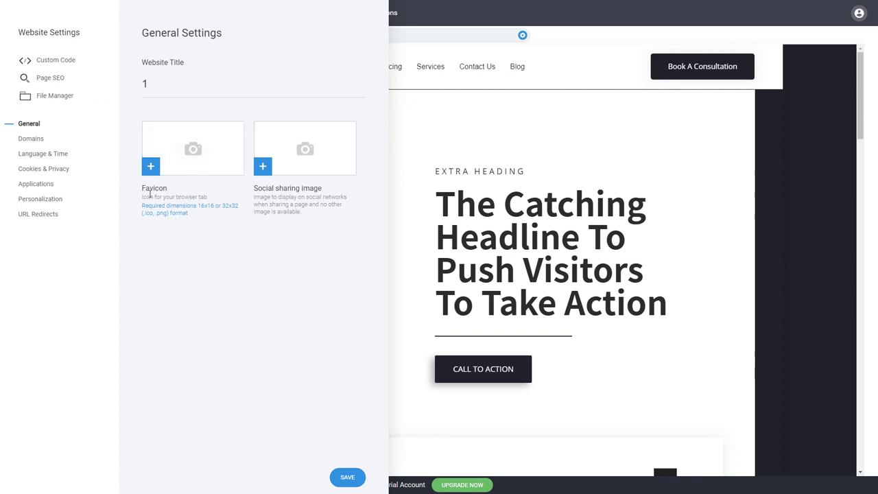
pyautogui.click(498, 278)
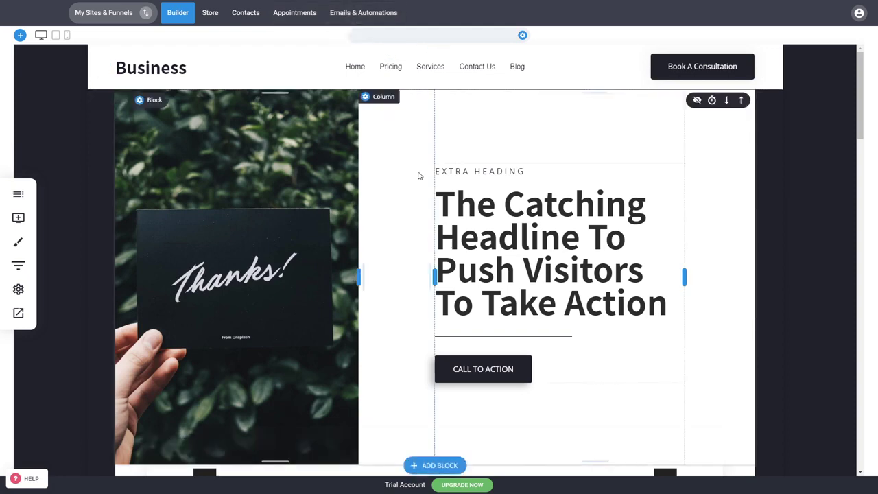
# Adjust the spacing in the testimonials block, giving the text under "Your Section Headline" a gap of about 22 px above it
pyautogui.scroll(-3, 420, 164)
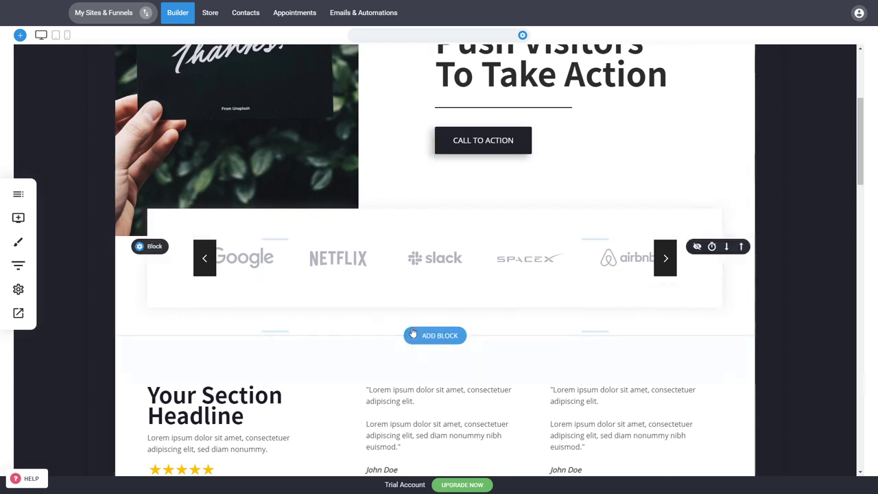
pyautogui.moveTo(360, 339)
pyautogui.mouseDown()
pyautogui.moveTo(361, 362)
pyautogui.moveTo(364, 347)
pyautogui.moveTo(366, 355)
pyautogui.mouseUp()
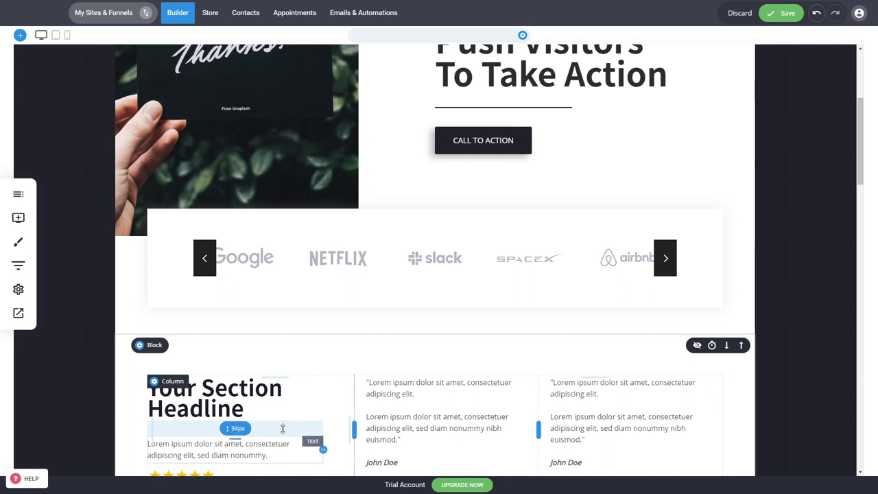
pyautogui.scroll(-2, 407, 409)
pyautogui.moveTo(213, 328); pyautogui.dragTo(214, 336)
pyautogui.moveTo(253, 300); pyautogui.dragTo(264, 293)
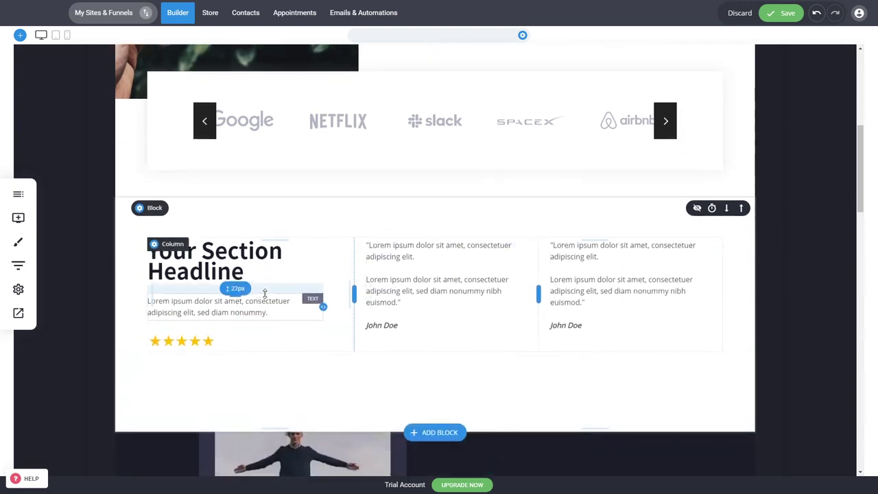
# Widen the gap above the separator under the hero headline to about 32 px and reduce it slightly
pyautogui.scroll(5, 814, 267)
pyautogui.scroll(1, 814, 267)
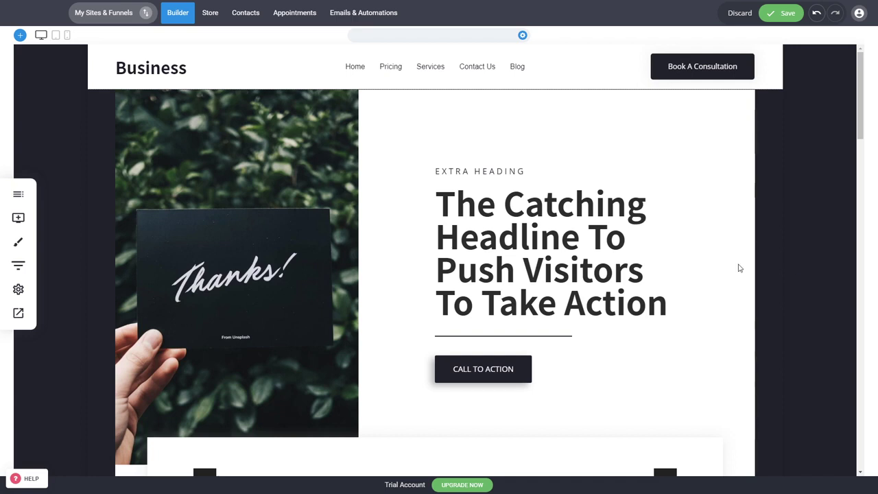
pyautogui.moveTo(513, 328); pyautogui.dragTo(517, 336)
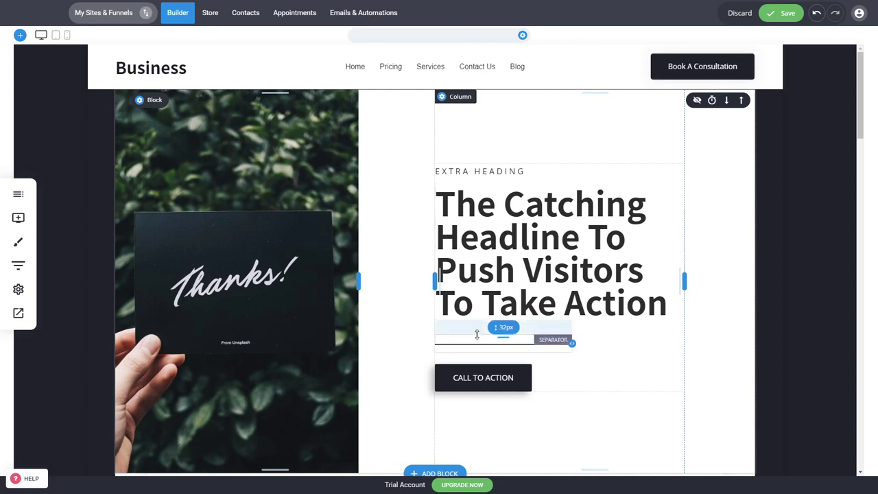
pyautogui.moveTo(504, 329); pyautogui.dragTo(504, 326)
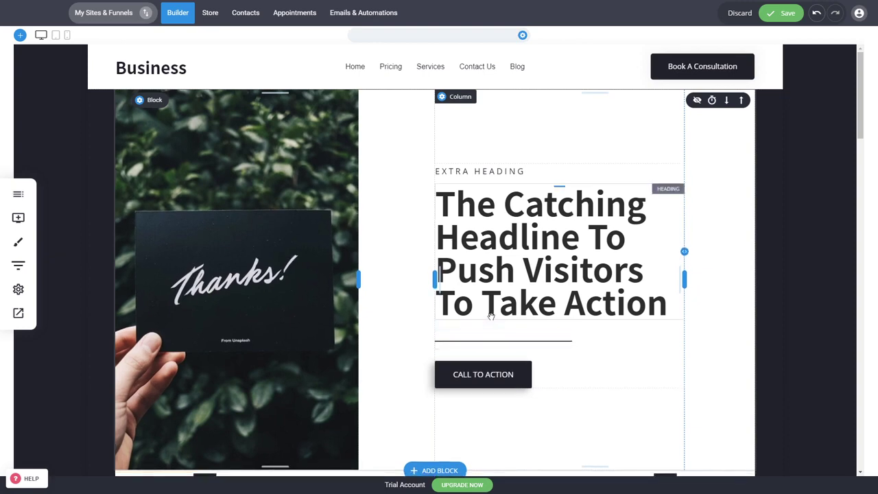